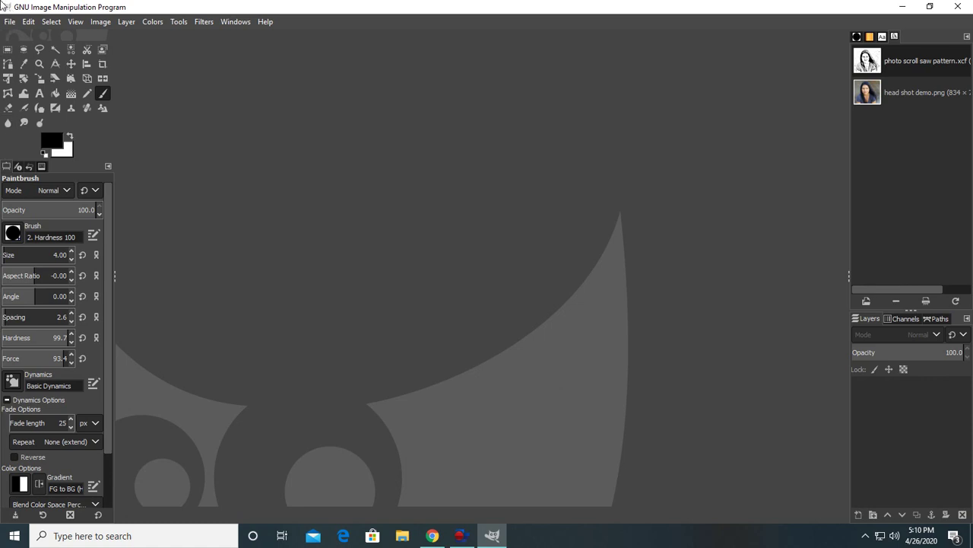
- Open the image file photo scroll saw pattern.xcf
{"action": "left_click", "coordinate": [8, 23]}
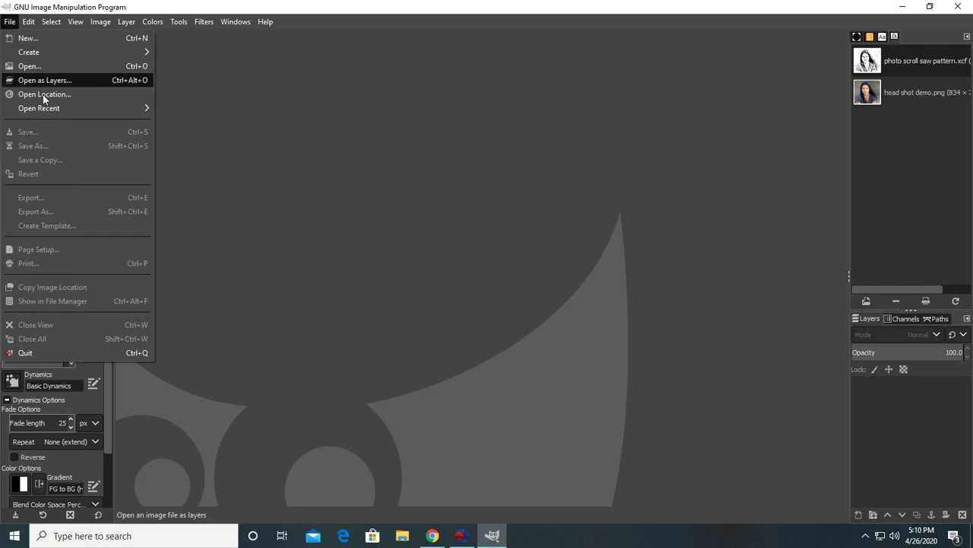
{"action": "left_click", "coordinate": [51, 66]}
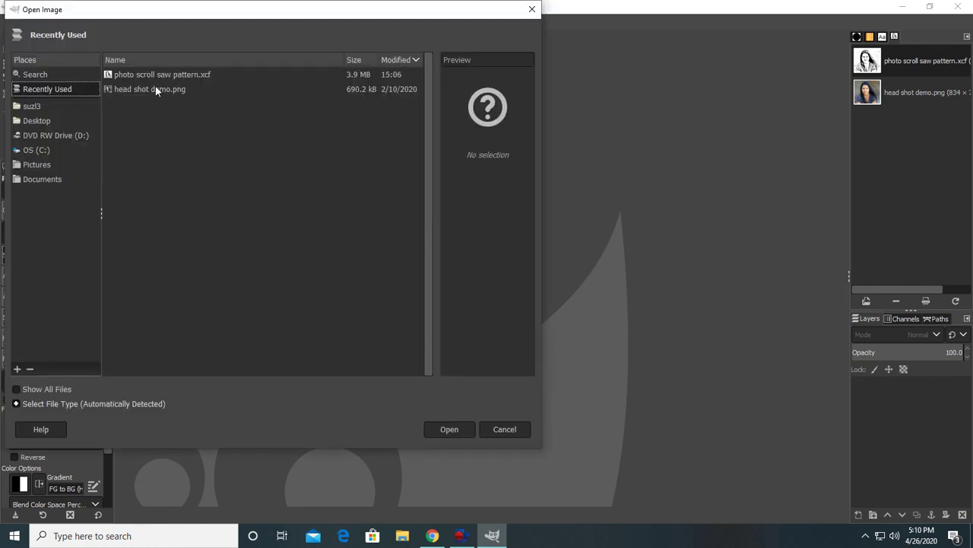
{"action": "double_click", "coordinate": [176, 75]}
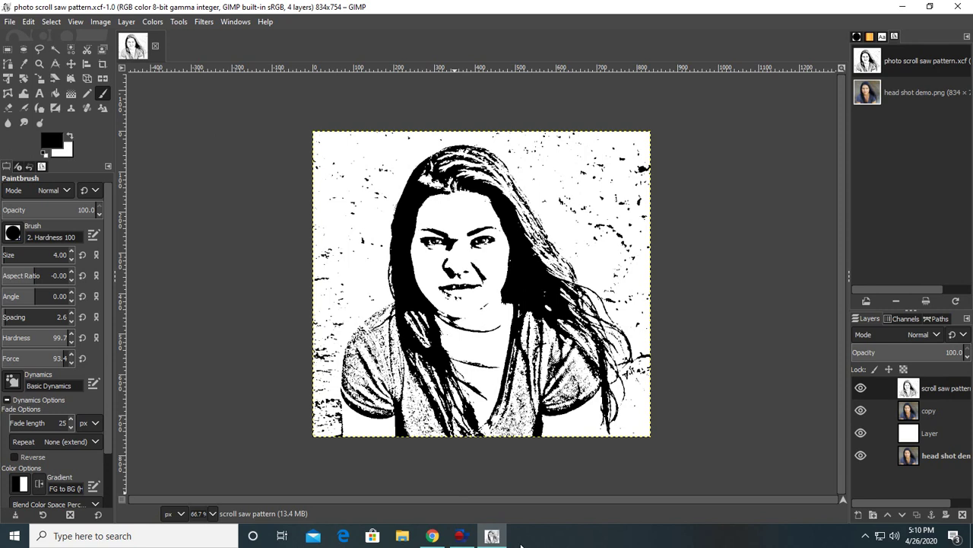
- Examine the facial features, hair edges and stray background specks of the black-and-white pattern up close
{"action": "key", "text": "minus"}
{"action": "key", "text": "minus"}
{"action": "key", "text": "plus"}
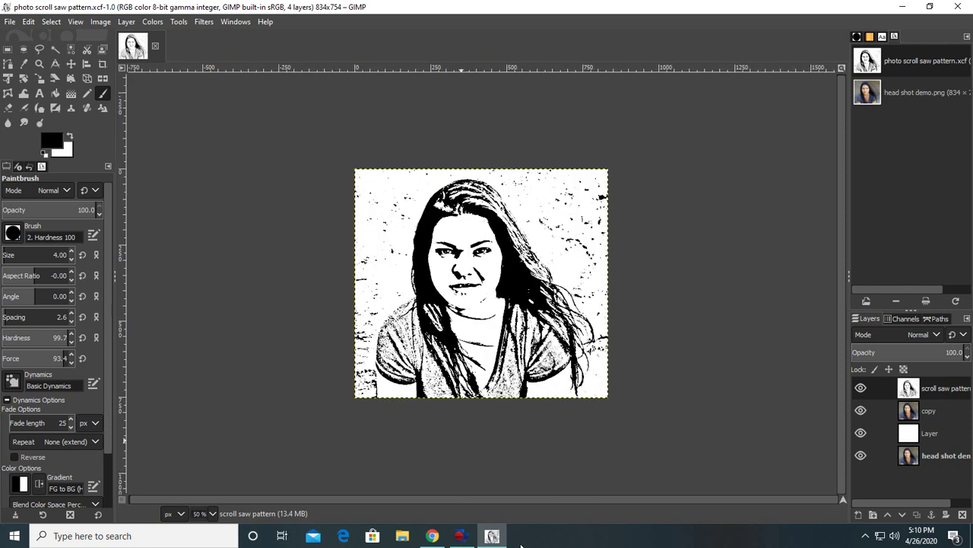
{"action": "key", "text": "plus"}
{"action": "key", "text": "plus"}
{"action": "key", "text": "plus"}
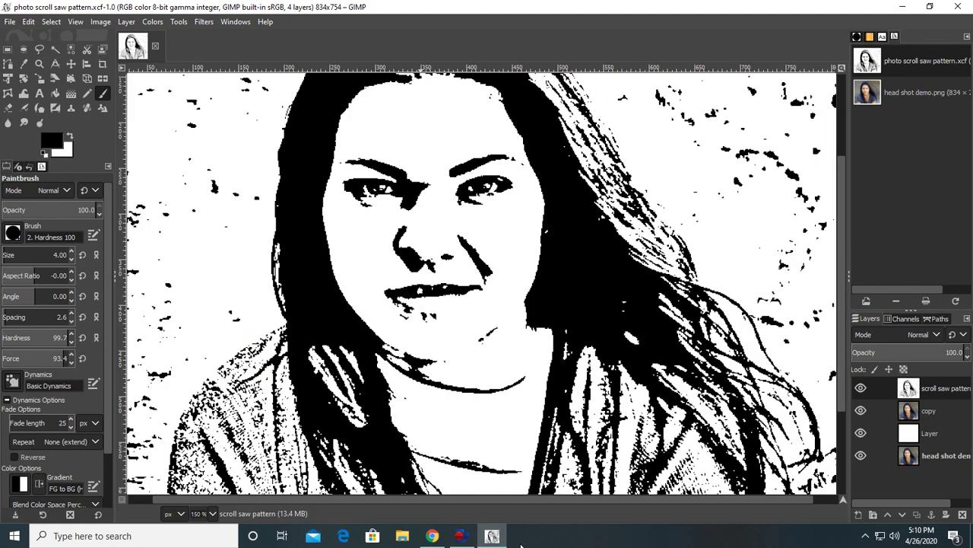
{"action": "key", "text": "plus"}
{"action": "key", "text": "plus"}
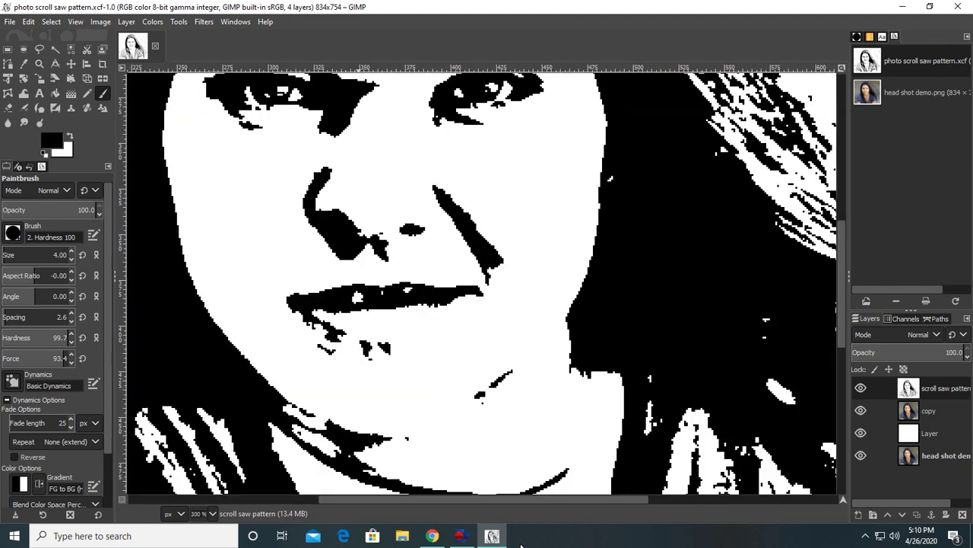
{"action": "key", "text": "minus"}
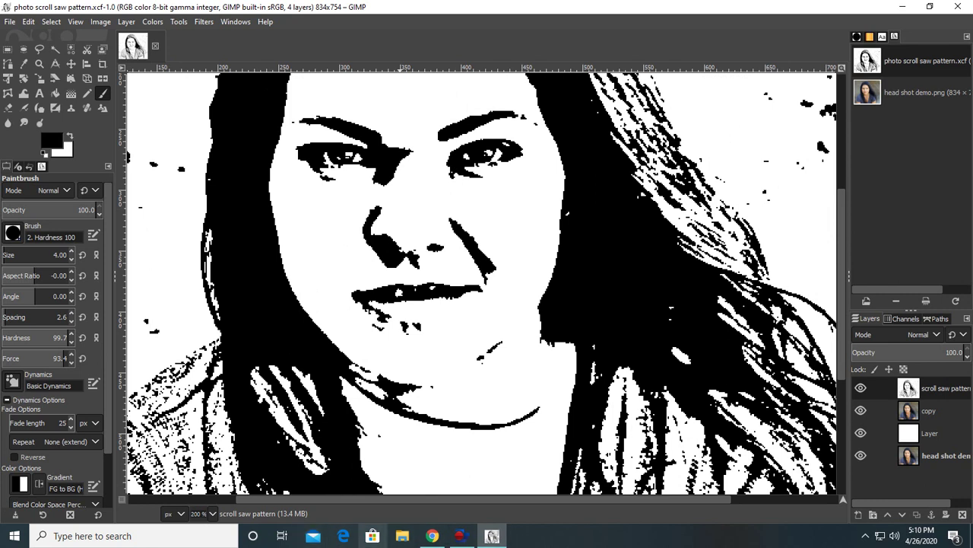
{"action": "left_click_drag", "start_coordinate": [432, 498], "coordinate": [242, 494]}
- Temporarily lower the scroll saw pattern layer's opacity to view the photo beneath, and restore it to 100
{"action": "left_click", "coordinate": [925, 388]}
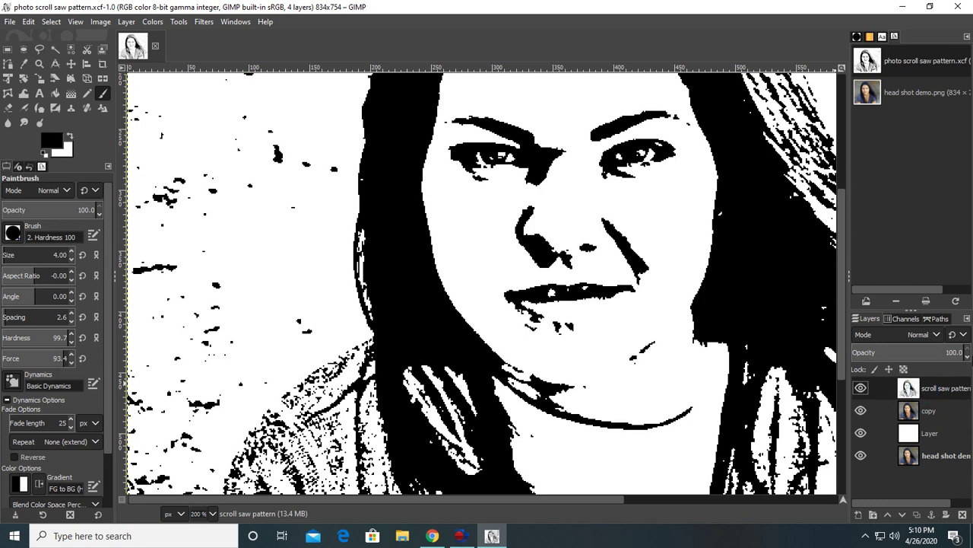
{"action": "left_click_drag", "start_coordinate": [967, 360], "coordinate": [967, 350]}
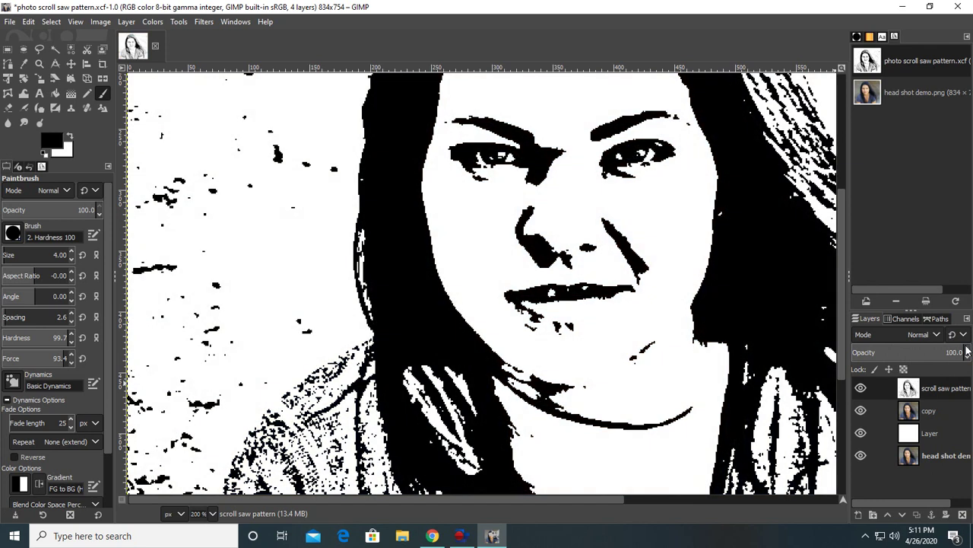
{"action": "left_click", "coordinate": [967, 348]}
- Paint out the background specks beside and above the head in white with a size 55 Paintbrush
{"action": "left_click", "coordinate": [72, 251]}
{"action": "left_click", "coordinate": [72, 252]}
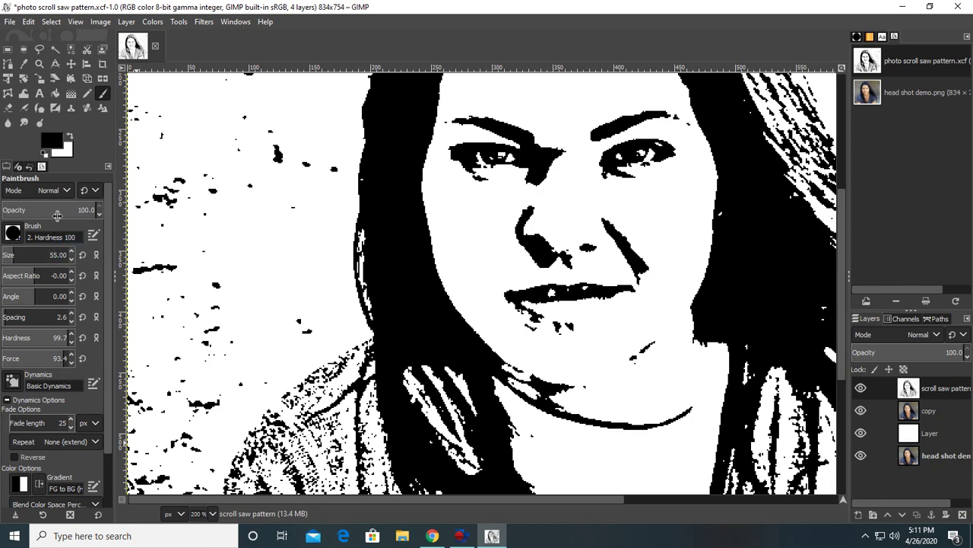
{"action": "left_click", "coordinate": [68, 132]}
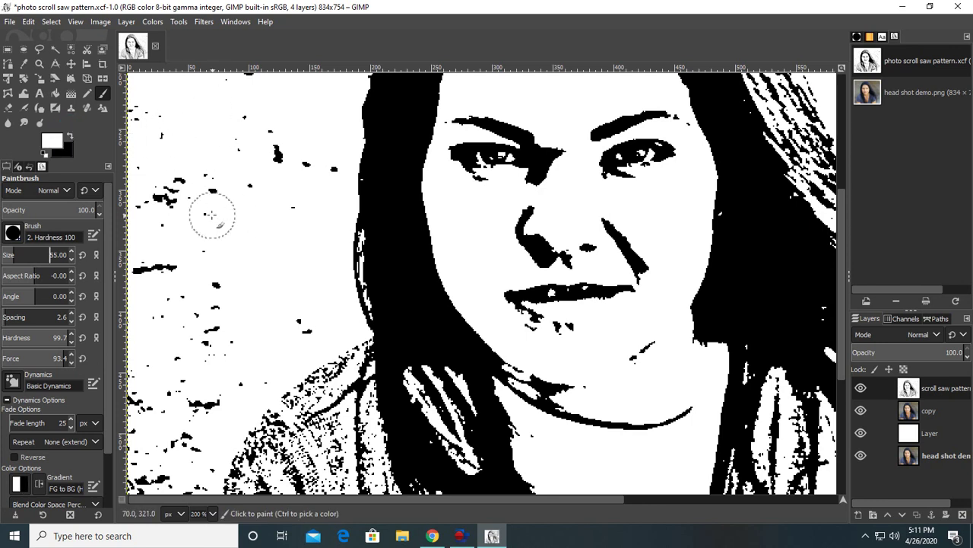
{"action": "mouse_move", "coordinate": [176, 172]}
{"action": "left_mouse_down"}
{"action": "mouse_move", "coordinate": [175, 200]}
{"action": "mouse_move", "coordinate": [164, 135]}
{"action": "mouse_move", "coordinate": [153, 130]}
{"action": "mouse_move", "coordinate": [155, 289]}
{"action": "mouse_move", "coordinate": [141, 129]}
{"action": "mouse_move", "coordinate": [193, 213]}
{"action": "mouse_move", "coordinate": [262, 141]}
{"action": "mouse_move", "coordinate": [333, 160]}
{"action": "mouse_move", "coordinate": [252, 152]}
{"action": "mouse_move", "coordinate": [238, 95]}
{"action": "mouse_move", "coordinate": [247, 90]}
{"action": "mouse_move", "coordinate": [266, 246]}
{"action": "mouse_move", "coordinate": [299, 323]}
{"action": "mouse_move", "coordinate": [220, 285]}
{"action": "mouse_move", "coordinate": [205, 397]}
{"action": "mouse_move", "coordinate": [185, 416]}
{"action": "mouse_move", "coordinate": [197, 315]}
{"action": "mouse_move", "coordinate": [149, 406]}
{"action": "mouse_move", "coordinate": [142, 444]}
{"action": "mouse_move", "coordinate": [142, 393]}
{"action": "mouse_move", "coordinate": [159, 346]}
{"action": "mouse_move", "coordinate": [257, 362]}
{"action": "mouse_move", "coordinate": [174, 472]}
{"action": "mouse_move", "coordinate": [144, 473]}
{"action": "mouse_move", "coordinate": [162, 446]}
{"action": "mouse_move", "coordinate": [195, 322]}
{"action": "left_mouse_up"}
{"action": "scroll", "coordinate": [198, 320], "scroll_direction": "up", "scroll_amount": 5}
{"action": "mouse_move", "coordinate": [302, 127]}
{"action": "left_mouse_down"}
{"action": "mouse_move", "coordinate": [288, 301]}
{"action": "mouse_move", "coordinate": [375, 78]}
{"action": "left_mouse_up"}
{"action": "mouse_move", "coordinate": [319, 256]}
{"action": "left_mouse_down"}
{"action": "mouse_move", "coordinate": [347, 239]}
{"action": "mouse_move", "coordinate": [370, 140]}
{"action": "mouse_move", "coordinate": [408, 92]}
{"action": "left_mouse_up"}
{"action": "mouse_move", "coordinate": [294, 97]}
{"action": "left_mouse_down"}
{"action": "mouse_move", "coordinate": [144, 104]}
{"action": "mouse_move", "coordinate": [169, 251]}
{"action": "mouse_move", "coordinate": [190, 164]}
{"action": "mouse_move", "coordinate": [252, 301]}
{"action": "mouse_move", "coordinate": [229, 174]}
{"action": "mouse_move", "coordinate": [279, 141]}
{"action": "mouse_move", "coordinate": [203, 322]}
{"action": "mouse_move", "coordinate": [163, 305]}
{"action": "mouse_move", "coordinate": [143, 205]}
{"action": "left_mouse_up"}
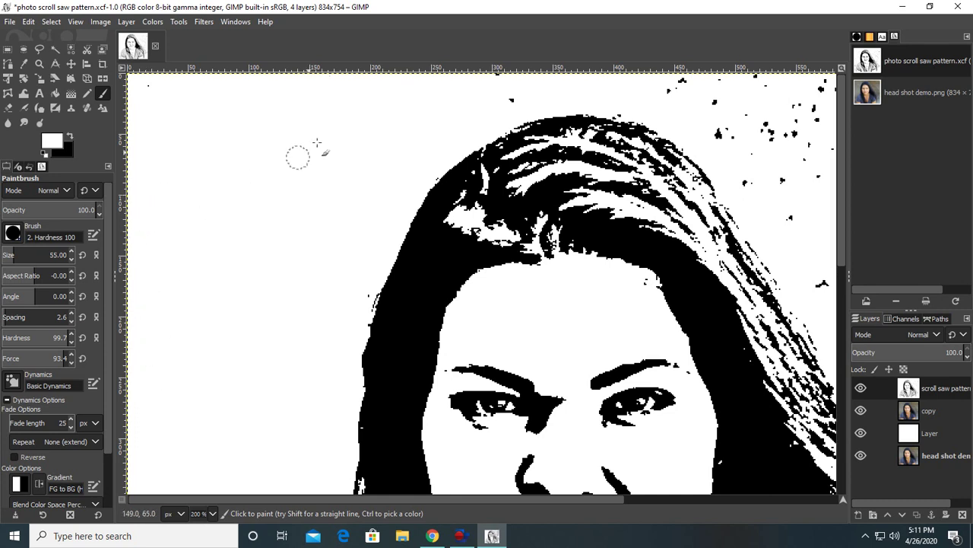
{"action": "mouse_move", "coordinate": [499, 82]}
{"action": "left_mouse_down"}
{"action": "mouse_move", "coordinate": [628, 63]}
{"action": "mouse_move", "coordinate": [735, 76]}
{"action": "mouse_move", "coordinate": [806, 118]}
{"action": "mouse_move", "coordinate": [819, 97]}
{"action": "mouse_move", "coordinate": [815, 72]}
{"action": "mouse_move", "coordinate": [799, 126]}
{"action": "mouse_move", "coordinate": [807, 159]}
{"action": "mouse_move", "coordinate": [701, 89]}
{"action": "mouse_move", "coordinate": [787, 181]}
{"action": "mouse_move", "coordinate": [844, 283]}
{"action": "left_mouse_up"}
{"action": "mouse_move", "coordinate": [787, 187]}
{"action": "left_mouse_down"}
{"action": "mouse_move", "coordinate": [754, 134]}
{"action": "mouse_move", "coordinate": [700, 157]}
{"action": "left_mouse_up"}
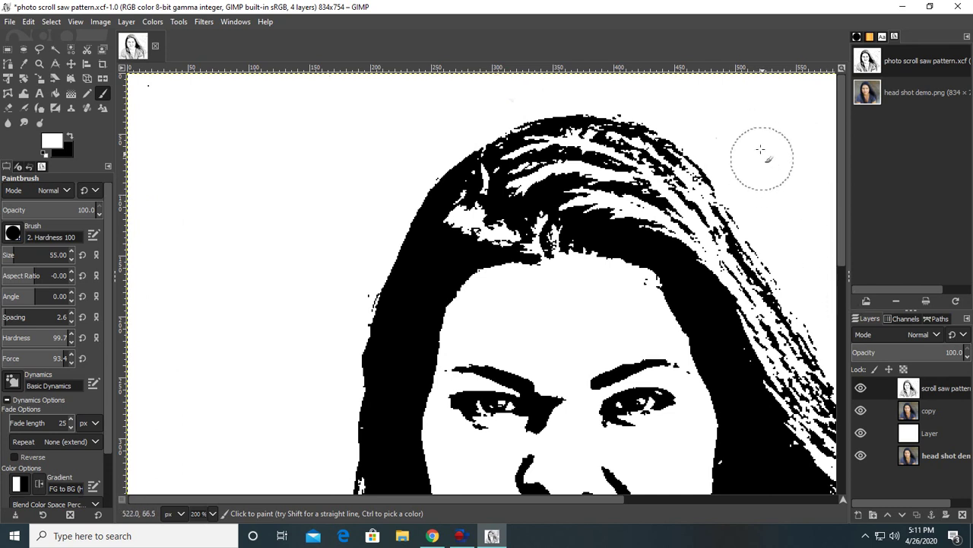
{"action": "left_click", "coordinate": [202, 22]}
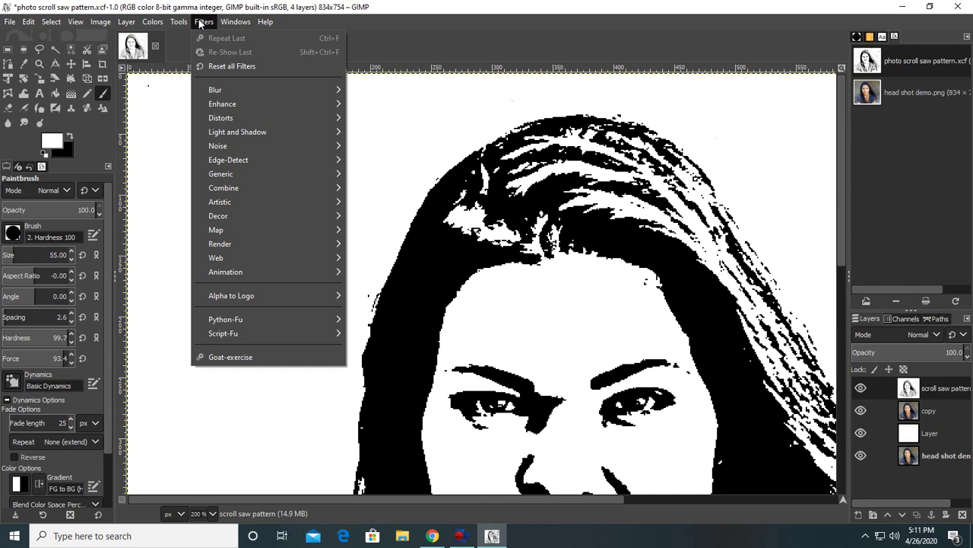
{"action": "mouse_move", "coordinate": [178, 22]}
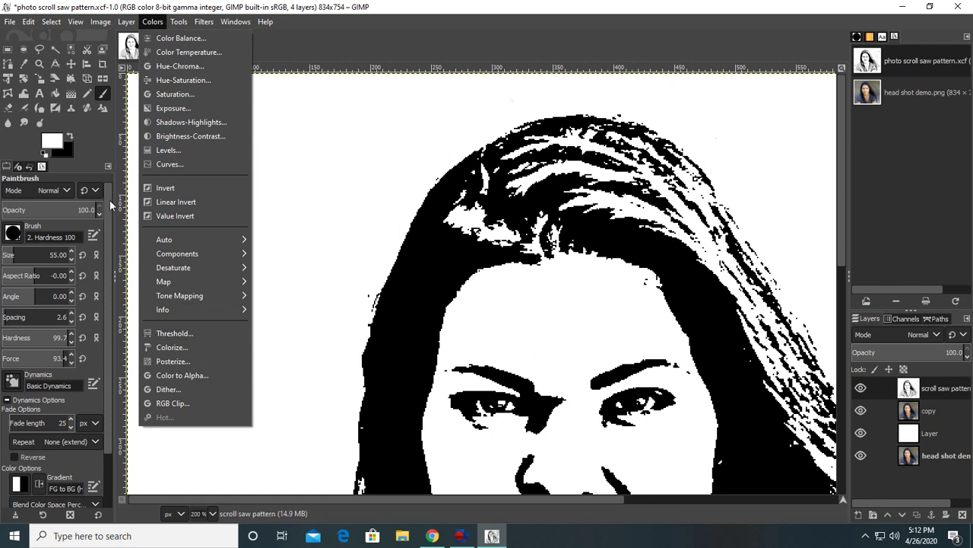
{"action": "left_click", "coordinate": [329, 152]}
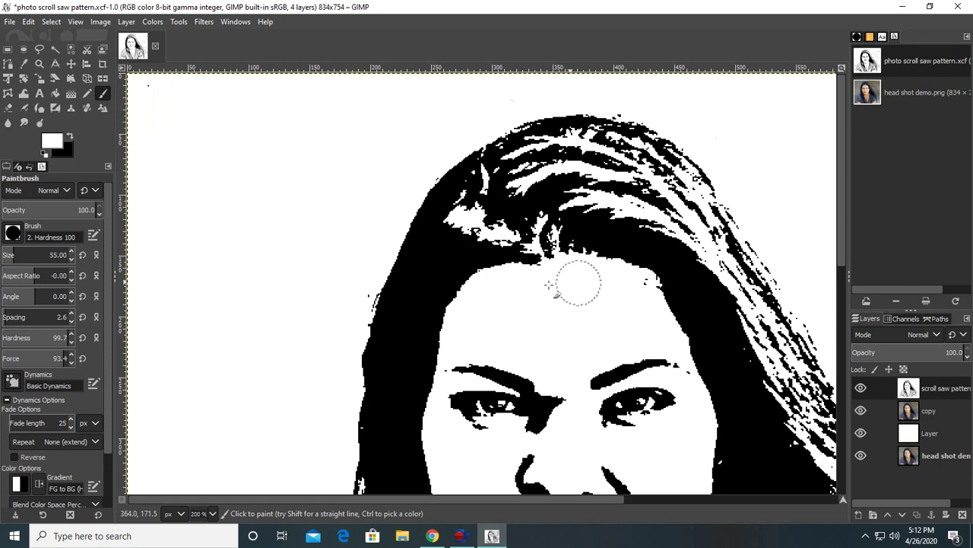
- Paint white over the specks in the upper background to the right of the hair
{"action": "scroll", "coordinate": [583, 291], "scroll_direction": "down", "scroll_amount": 5}
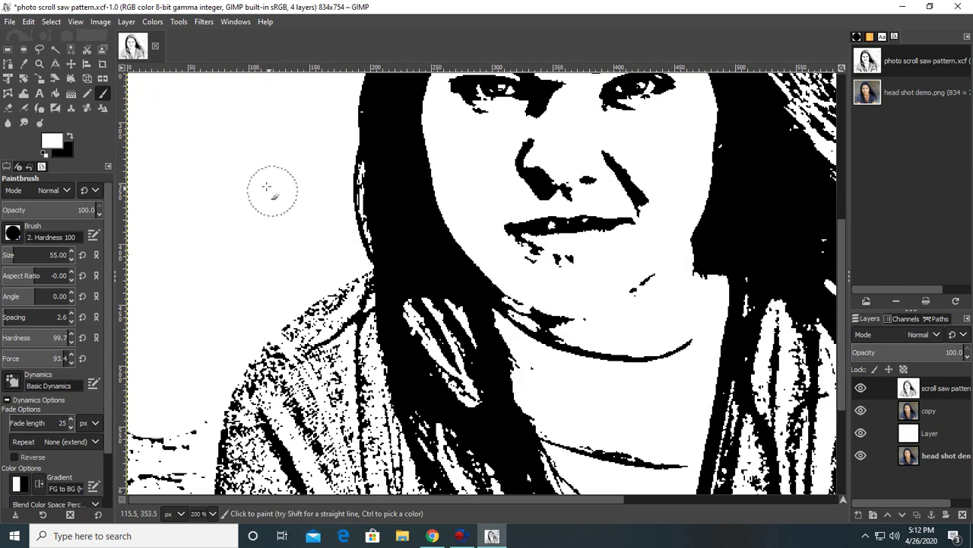
{"action": "scroll", "coordinate": [232, 182], "scroll_direction": "up", "scroll_amount": 5}
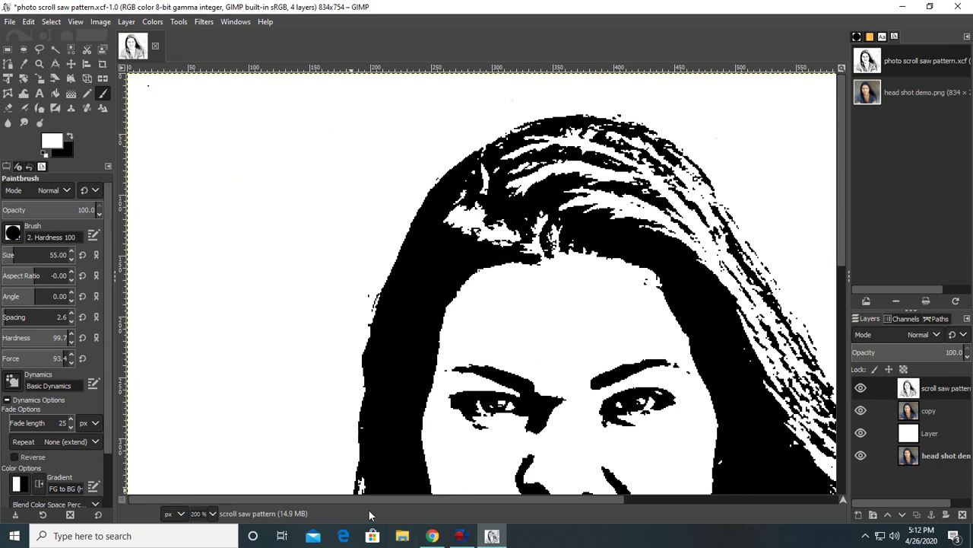
{"action": "left_click_drag", "start_coordinate": [369, 498], "coordinate": [620, 469]}
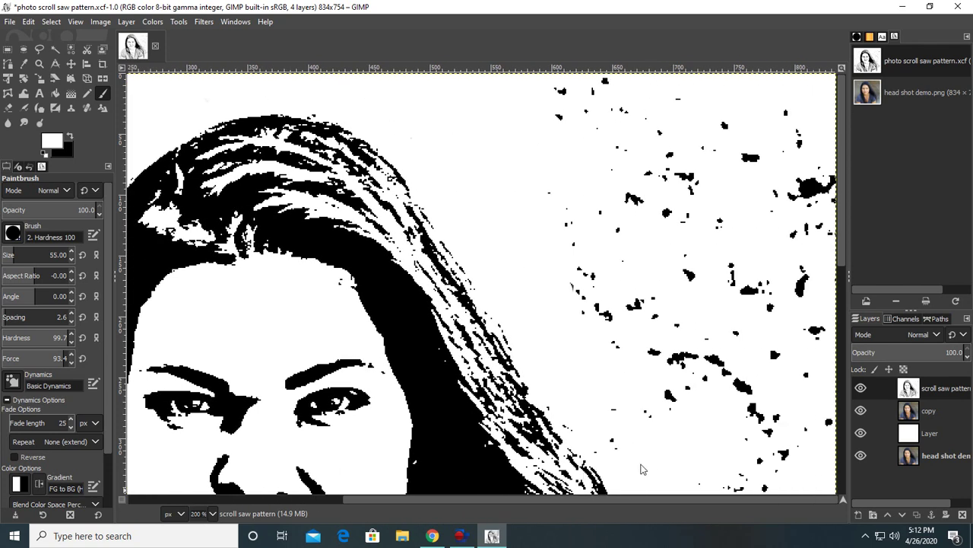
{"action": "mouse_move", "coordinate": [656, 190]}
{"action": "left_mouse_down"}
{"action": "mouse_move", "coordinate": [685, 294]}
{"action": "mouse_move", "coordinate": [647, 157]}
{"action": "mouse_move", "coordinate": [612, 214]}
{"action": "left_mouse_up"}
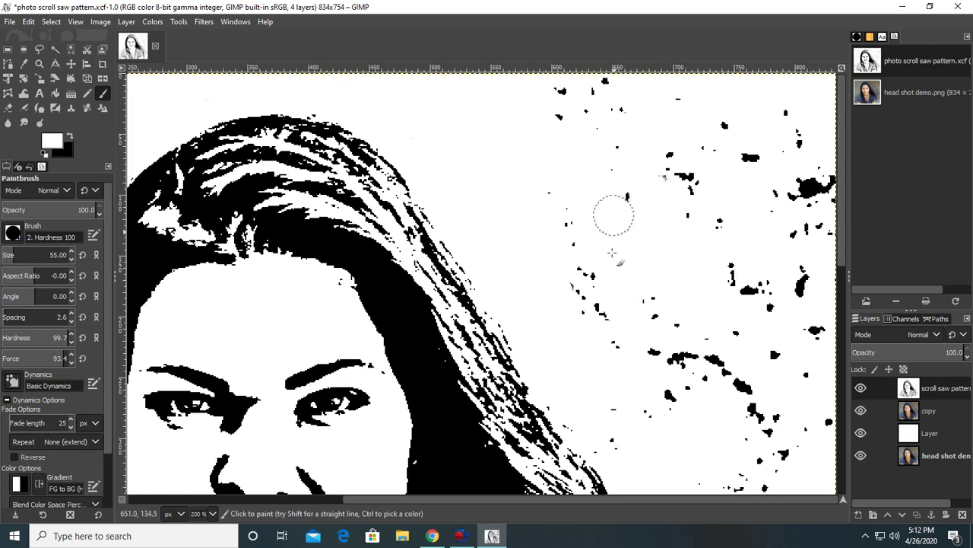
{"action": "mouse_move", "coordinate": [582, 252]}
{"action": "left_mouse_down"}
{"action": "mouse_move", "coordinate": [567, 177]}
{"action": "mouse_move", "coordinate": [693, 168]}
{"action": "mouse_move", "coordinate": [530, 166]}
{"action": "mouse_move", "coordinate": [676, 153]}
{"action": "mouse_move", "coordinate": [589, 153]}
{"action": "mouse_move", "coordinate": [683, 114]}
{"action": "left_mouse_up"}
{"action": "mouse_move", "coordinate": [619, 108]}
{"action": "left_mouse_down"}
{"action": "mouse_move", "coordinate": [641, 71]}
{"action": "mouse_move", "coordinate": [808, 245]}
{"action": "mouse_move", "coordinate": [830, 189]}
{"action": "mouse_move", "coordinate": [805, 78]}
{"action": "left_mouse_up"}
{"action": "left_click", "coordinate": [798, 188]}
{"action": "left_click", "coordinate": [728, 380]}
{"action": "mouse_move", "coordinate": [757, 338]}
{"action": "left_mouse_down"}
{"action": "mouse_move", "coordinate": [755, 285]}
{"action": "mouse_move", "coordinate": [742, 389]}
{"action": "mouse_move", "coordinate": [697, 225]}
{"action": "mouse_move", "coordinate": [681, 341]}
{"action": "mouse_move", "coordinate": [693, 408]}
{"action": "mouse_move", "coordinate": [644, 223]}
{"action": "mouse_move", "coordinate": [650, 353]}
{"action": "mouse_move", "coordinate": [666, 404]}
{"action": "mouse_move", "coordinate": [602, 189]}
{"action": "mouse_move", "coordinate": [633, 266]}
{"action": "mouse_move", "coordinate": [626, 322]}
{"action": "mouse_move", "coordinate": [591, 303]}
{"action": "mouse_move", "coordinate": [566, 271]}
{"action": "mouse_move", "coordinate": [722, 330]}
{"action": "left_mouse_up"}
- Paint white over the remaining specks along the image's right edge, down past the loose hair strands
{"action": "scroll", "coordinate": [721, 329], "scroll_direction": "down", "scroll_amount": 5}
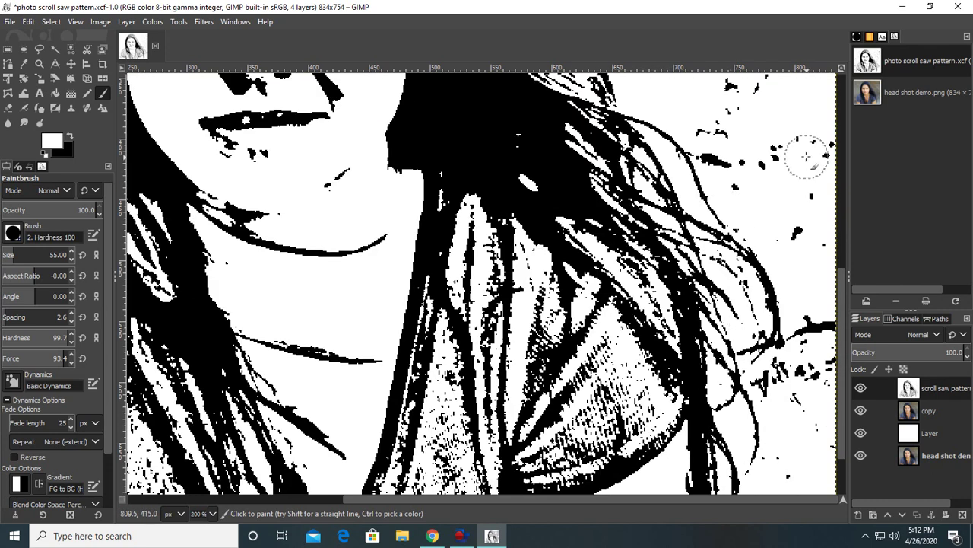
{"action": "scroll", "coordinate": [806, 158], "scroll_direction": "up", "scroll_amount": 5}
{"action": "mouse_move", "coordinate": [767, 263]}
{"action": "left_mouse_down"}
{"action": "mouse_move", "coordinate": [690, 244]}
{"action": "mouse_move", "coordinate": [622, 194]}
{"action": "mouse_move", "coordinate": [704, 277]}
{"action": "mouse_move", "coordinate": [788, 318]}
{"action": "mouse_move", "coordinate": [832, 191]}
{"action": "left_mouse_up"}
{"action": "mouse_move", "coordinate": [849, 374]}
{"action": "left_mouse_down"}
{"action": "mouse_move", "coordinate": [753, 356]}
{"action": "mouse_move", "coordinate": [733, 320]}
{"action": "mouse_move", "coordinate": [814, 386]}
{"action": "mouse_move", "coordinate": [802, 437]}
{"action": "left_mouse_up"}
{"action": "scroll", "coordinate": [803, 437], "scroll_direction": "down", "scroll_amount": 6}
{"action": "mouse_move", "coordinate": [819, 341]}
{"action": "left_mouse_down"}
{"action": "mouse_move", "coordinate": [824, 324]}
{"action": "mouse_move", "coordinate": [812, 477]}
{"action": "mouse_move", "coordinate": [786, 391]}
{"action": "mouse_move", "coordinate": [804, 341]}
{"action": "mouse_move", "coordinate": [786, 480]}
{"action": "left_mouse_up"}
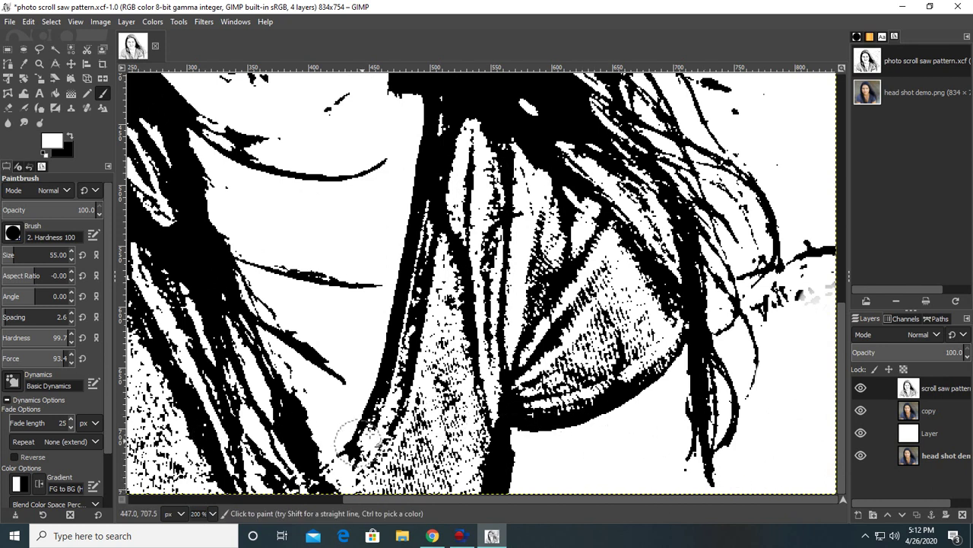
- Paint white over the wall marks in the lower-left background beside the shirt sleeve
{"action": "scroll", "coordinate": [296, 433], "scroll_direction": "up", "scroll_amount": 10}
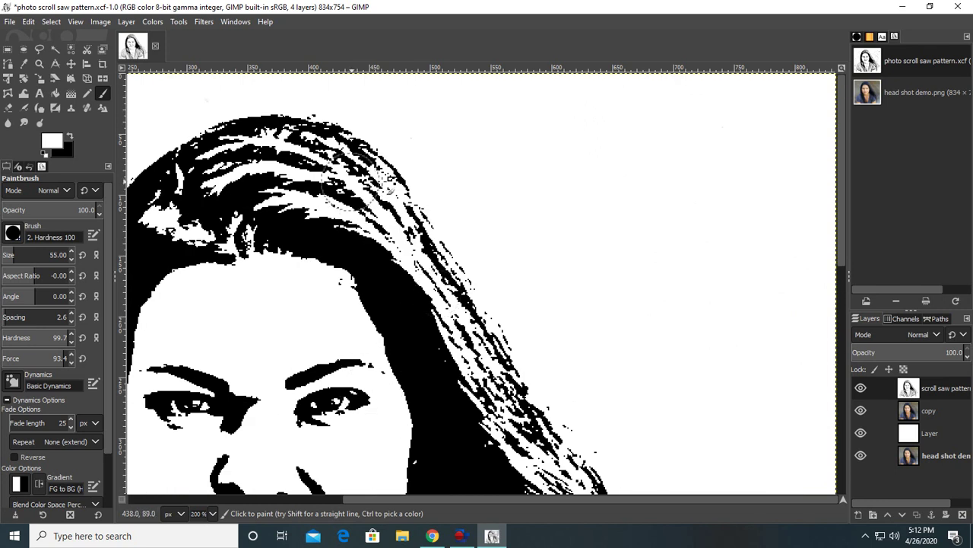
{"action": "left_click_drag", "start_coordinate": [492, 500], "coordinate": [356, 517]}
{"action": "scroll", "coordinate": [365, 252], "scroll_direction": "down", "scroll_amount": 14}
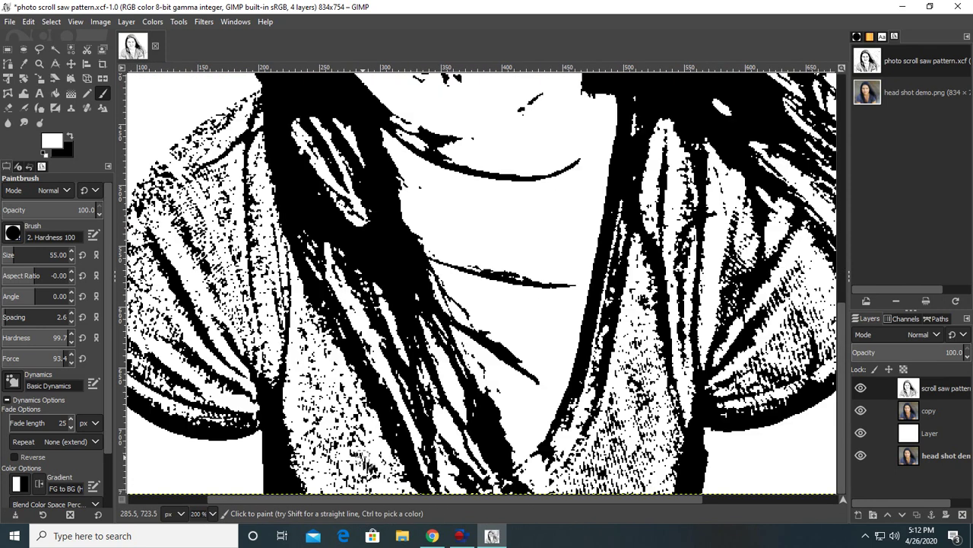
{"action": "scroll", "coordinate": [437, 475], "scroll_direction": "up", "scroll_amount": 10}
{"action": "left_click_drag", "start_coordinate": [439, 499], "coordinate": [320, 496]}
{"action": "scroll", "coordinate": [324, 427], "scroll_direction": "down", "scroll_amount": 8}
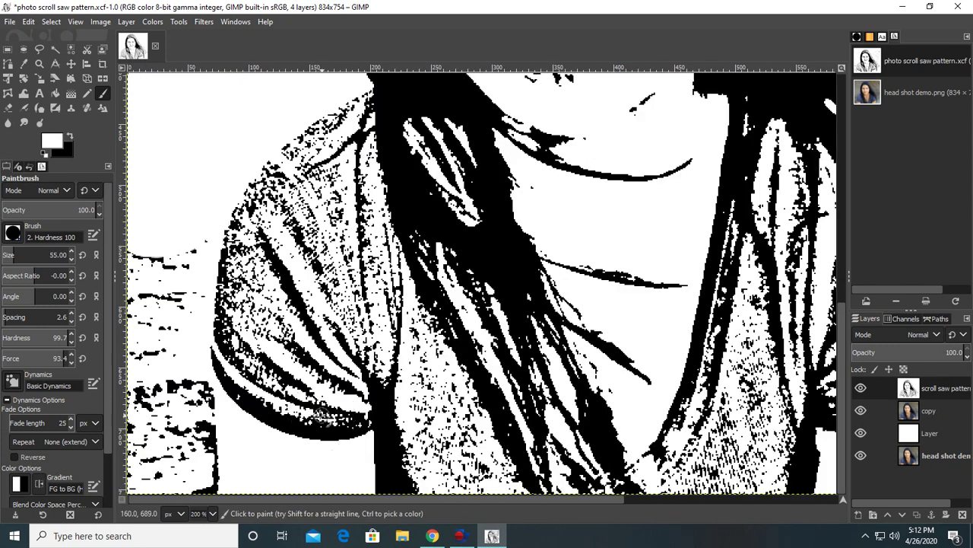
{"action": "mouse_move", "coordinate": [192, 265]}
{"action": "left_mouse_down"}
{"action": "mouse_move", "coordinate": [170, 218]}
{"action": "mouse_move", "coordinate": [147, 358]}
{"action": "mouse_move", "coordinate": [159, 210]}
{"action": "mouse_move", "coordinate": [157, 318]}
{"action": "mouse_move", "coordinate": [189, 217]}
{"action": "left_mouse_up"}
{"action": "mouse_move", "coordinate": [128, 371]}
{"action": "left_mouse_down"}
{"action": "mouse_move", "coordinate": [142, 497]}
{"action": "mouse_move", "coordinate": [174, 365]}
{"action": "mouse_move", "coordinate": [179, 493]}
{"action": "mouse_move", "coordinate": [175, 232]}
{"action": "left_mouse_up"}
- Reduce the scroll saw pattern layer's opacity to 20 so the photo shows through around the top of the hair
{"action": "scroll", "coordinate": [174, 232], "scroll_direction": "up", "scroll_amount": 10}
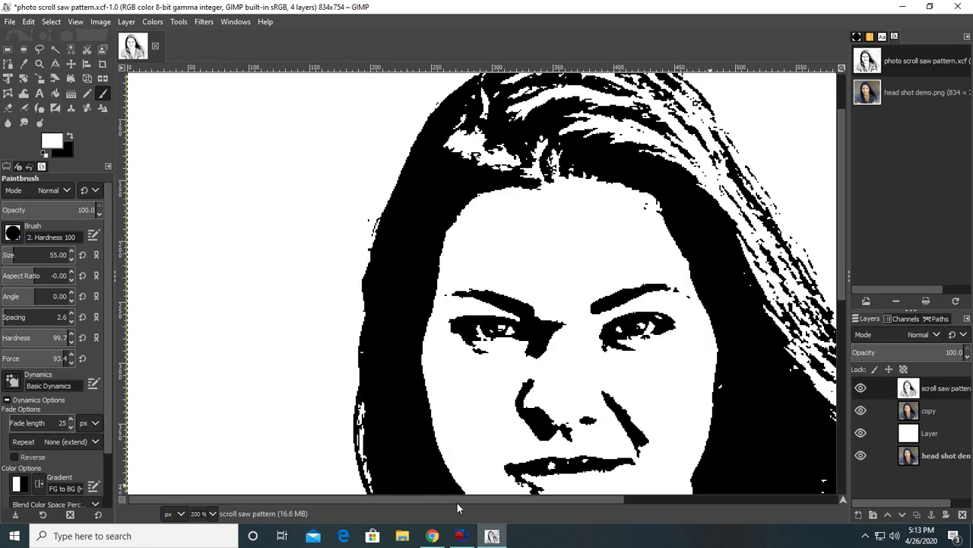
{"action": "left_click_drag", "start_coordinate": [426, 500], "coordinate": [507, 499]}
{"action": "scroll", "coordinate": [582, 385], "scroll_direction": "up", "scroll_amount": 2}
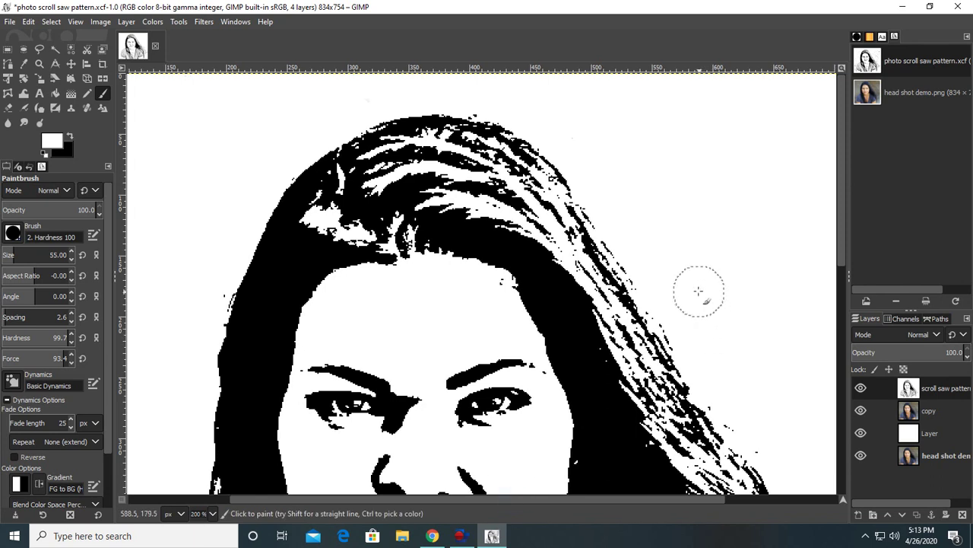
{"action": "scroll", "coordinate": [699, 291], "scroll_direction": "up", "scroll_amount": 2}
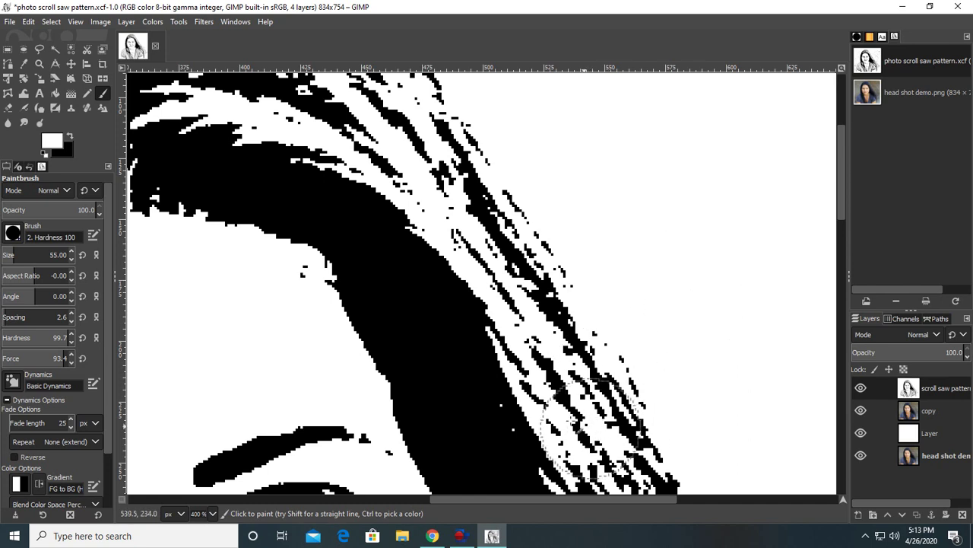
{"action": "scroll", "coordinate": [543, 398], "scroll_direction": "up", "scroll_amount": 3}
{"action": "left_click_drag", "start_coordinate": [497, 501], "coordinate": [423, 514]}
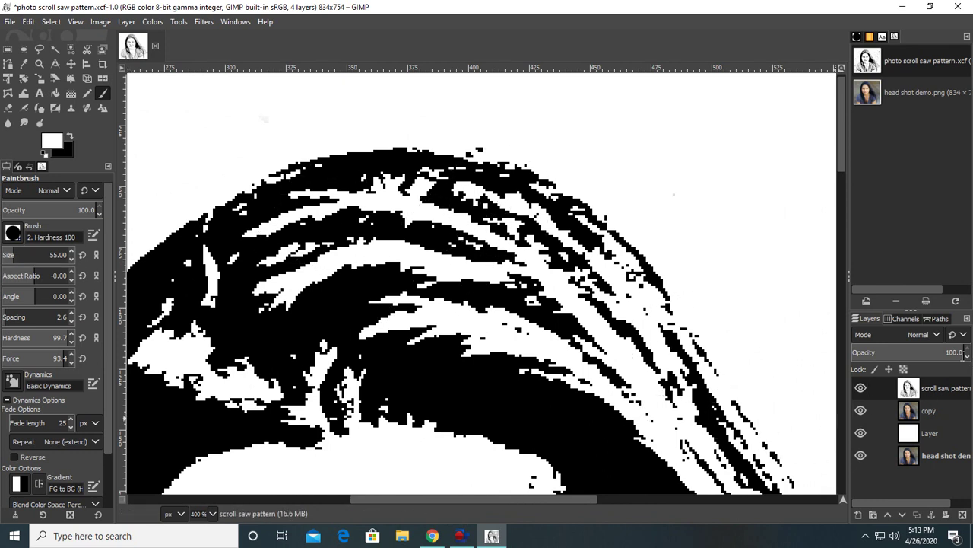
{"action": "left_click", "coordinate": [968, 358]}
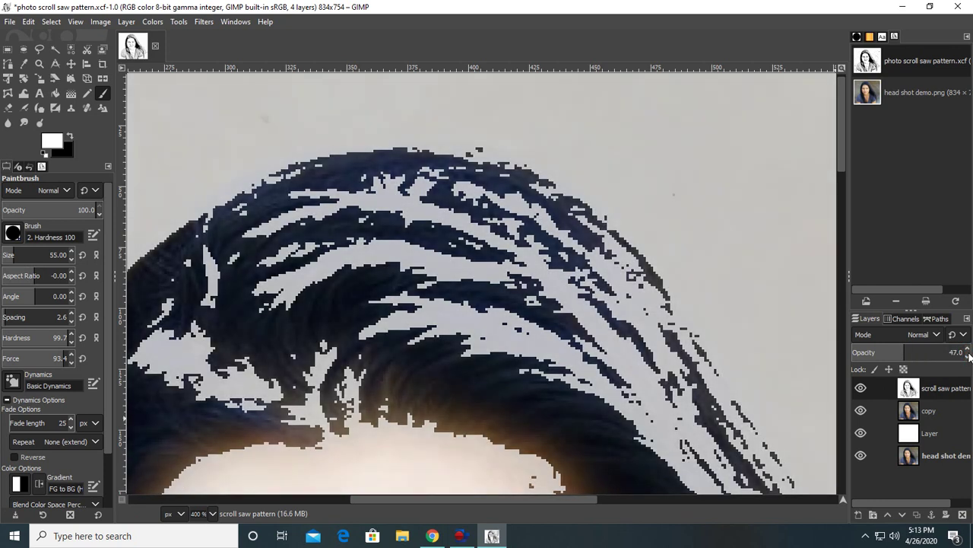
{"action": "left_click_drag", "start_coordinate": [970, 356], "coordinate": [970, 355]}
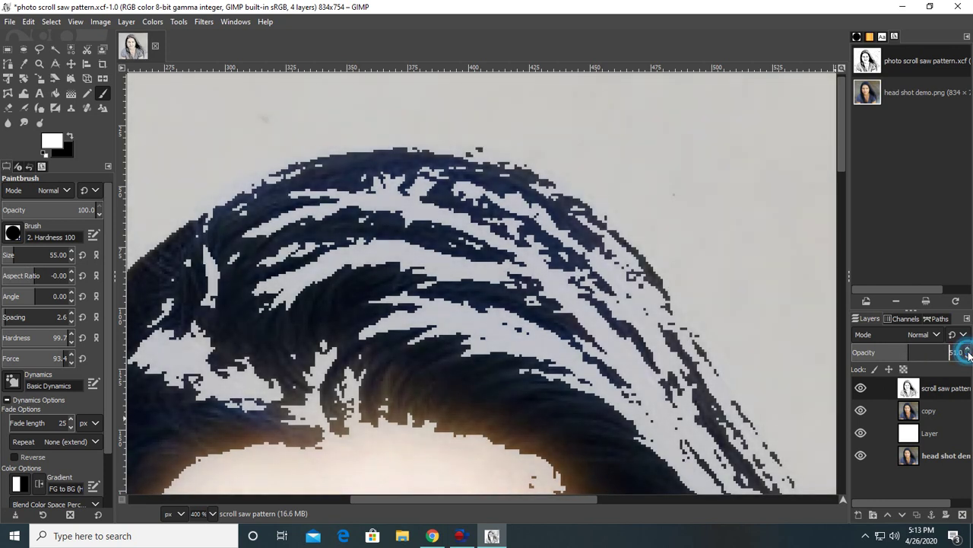
{"action": "left_click_drag", "start_coordinate": [969, 353], "coordinate": [969, 353]}
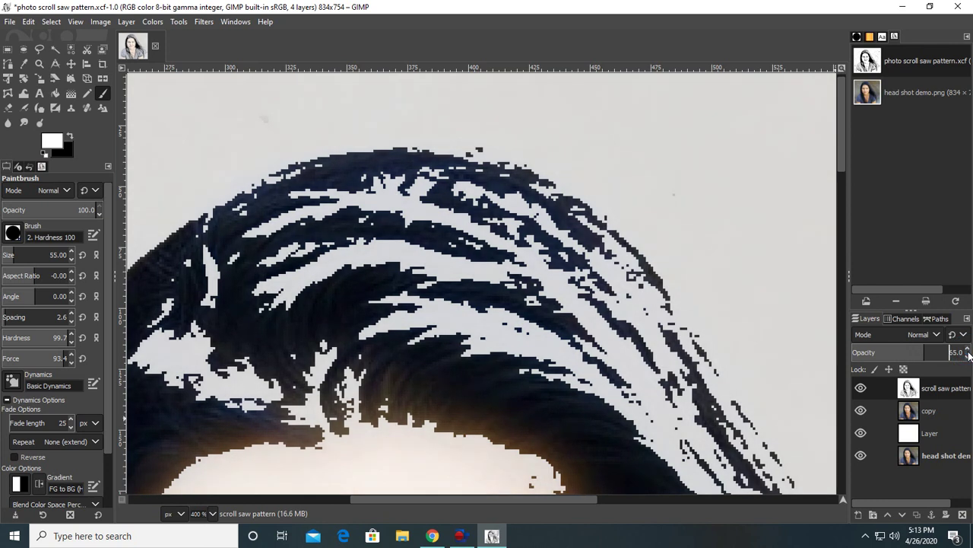
{"action": "left_click", "coordinate": [968, 355]}
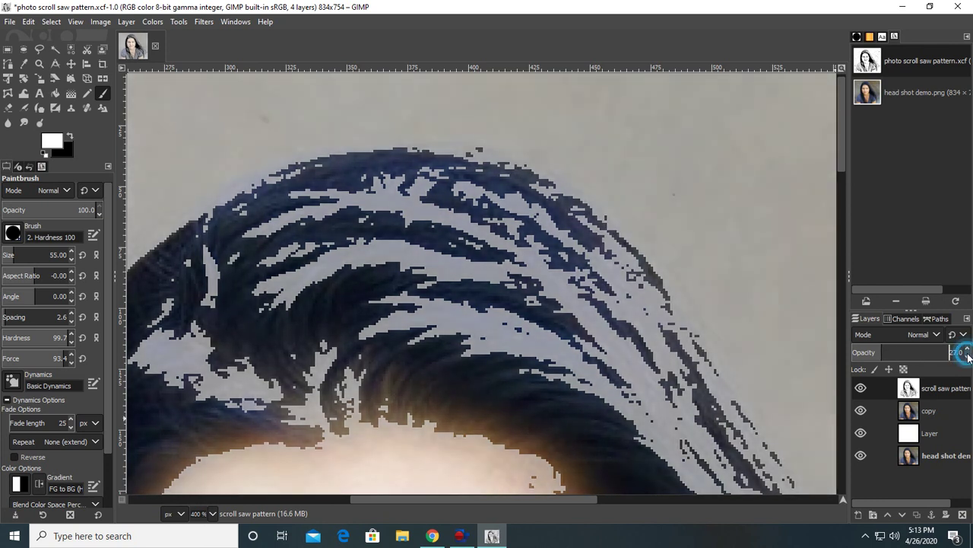
{"action": "left_click", "coordinate": [968, 355]}
{"action": "left_click", "coordinate": [968, 355]}
{"action": "left_click", "coordinate": [968, 355]}
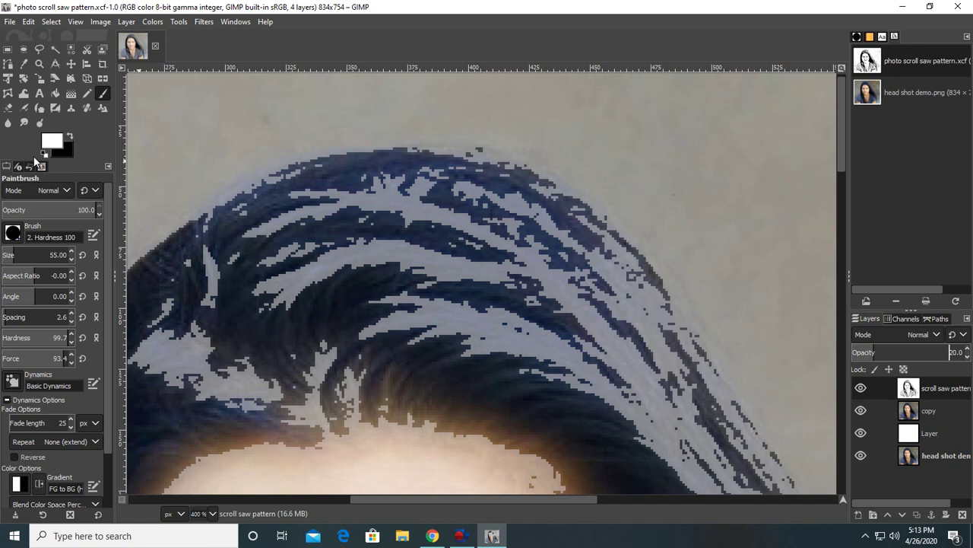
- Swap the foreground color to black and set the Paintbrush size to 10
{"action": "left_click", "coordinate": [69, 136]}
{"action": "left_click_drag", "start_coordinate": [71, 258], "coordinate": [71, 258]}
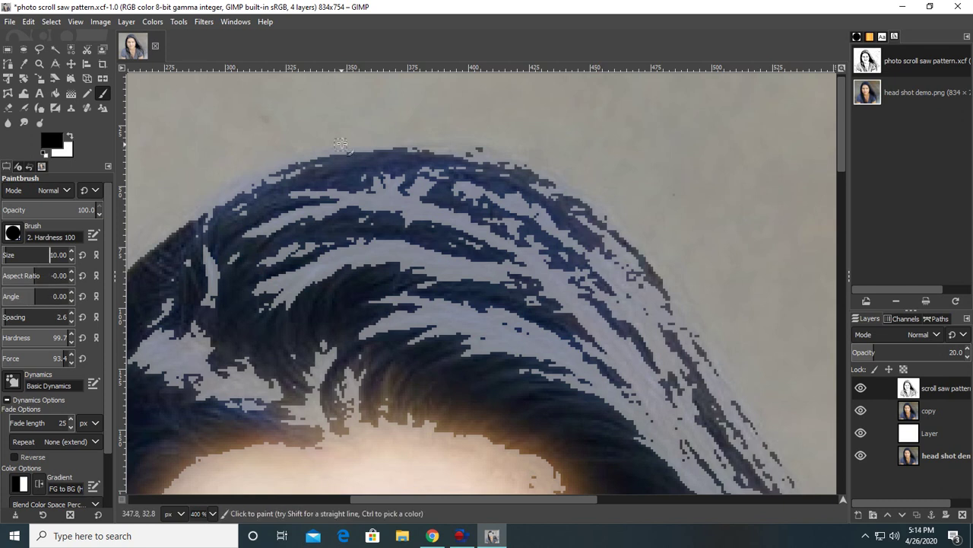
- Paint black along the ragged outer edge of the hair across the crown, lowering the pattern layer's opacity to 10 during the work
{"action": "left_click", "coordinate": [406, 156]}
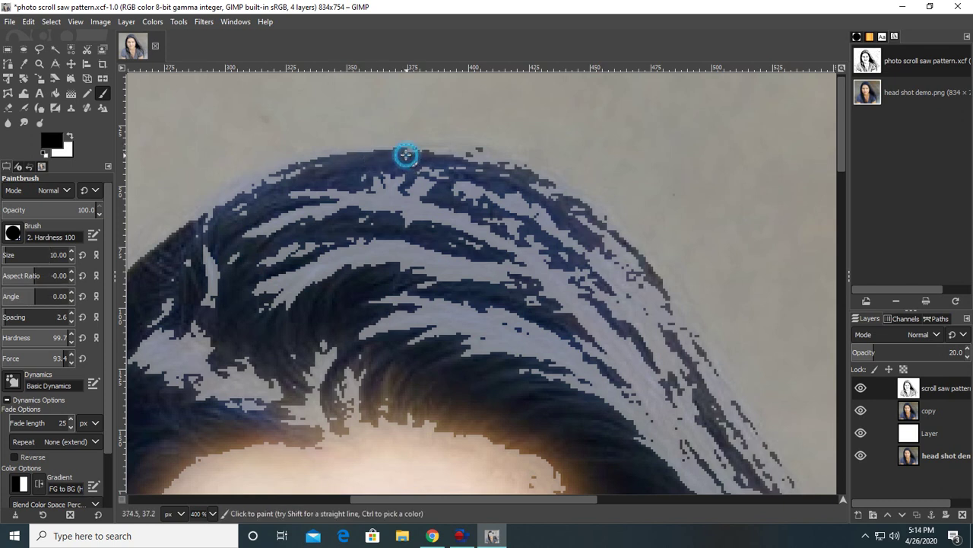
{"action": "mouse_move", "coordinate": [411, 154]}
{"action": "left_mouse_down"}
{"action": "mouse_move", "coordinate": [472, 161]}
{"action": "mouse_move", "coordinate": [556, 192]}
{"action": "mouse_move", "coordinate": [654, 287]}
{"action": "left_mouse_up"}
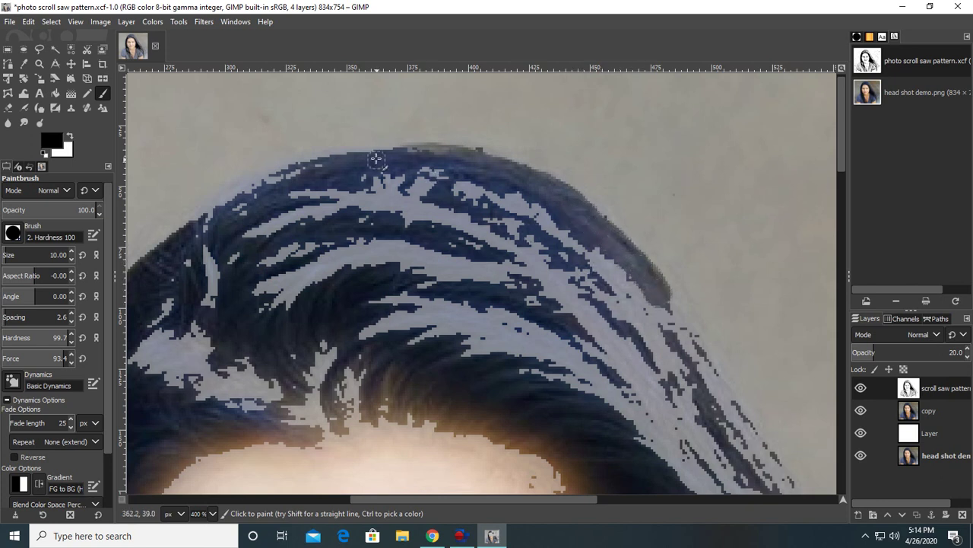
{"action": "mouse_move", "coordinate": [378, 158]}
{"action": "left_mouse_down"}
{"action": "mouse_move", "coordinate": [404, 152]}
{"action": "mouse_move", "coordinate": [464, 167]}
{"action": "left_mouse_up"}
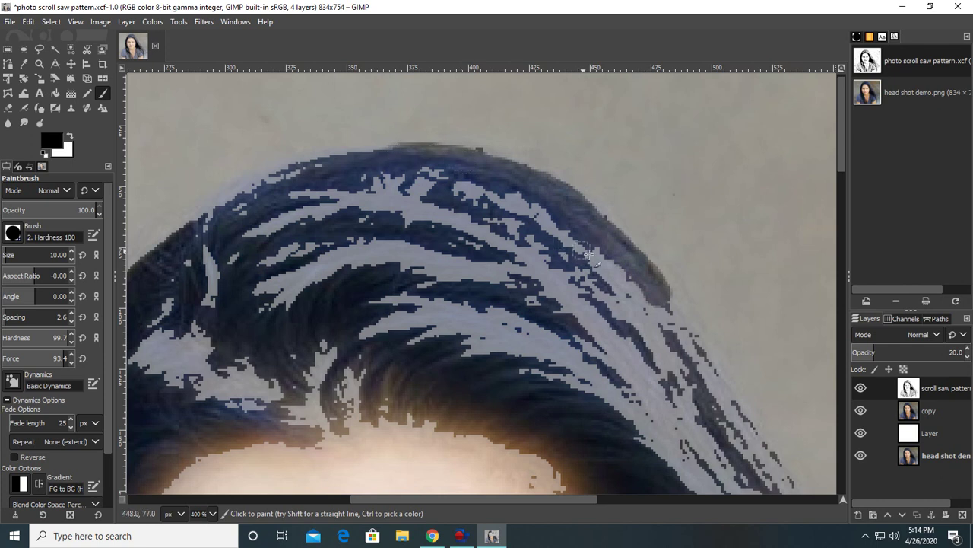
{"action": "scroll", "coordinate": [968, 360], "scroll_direction": "down", "scroll_amount": 10}
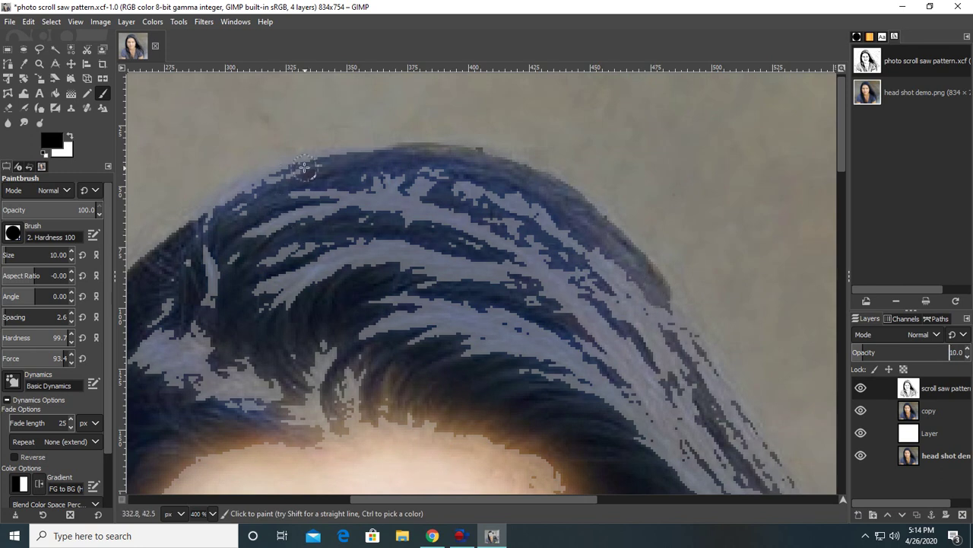
{"action": "mouse_move", "coordinate": [317, 162]}
{"action": "left_mouse_down"}
{"action": "mouse_move", "coordinate": [225, 206]}
{"action": "mouse_move", "coordinate": [324, 165]}
{"action": "mouse_move", "coordinate": [381, 157]}
{"action": "mouse_move", "coordinate": [431, 205]}
{"action": "left_mouse_up"}
- Paint black over the broken outer hair edge beside the eye on the image's right side
{"action": "scroll", "coordinate": [431, 205], "scroll_direction": "down", "scroll_amount": 10}
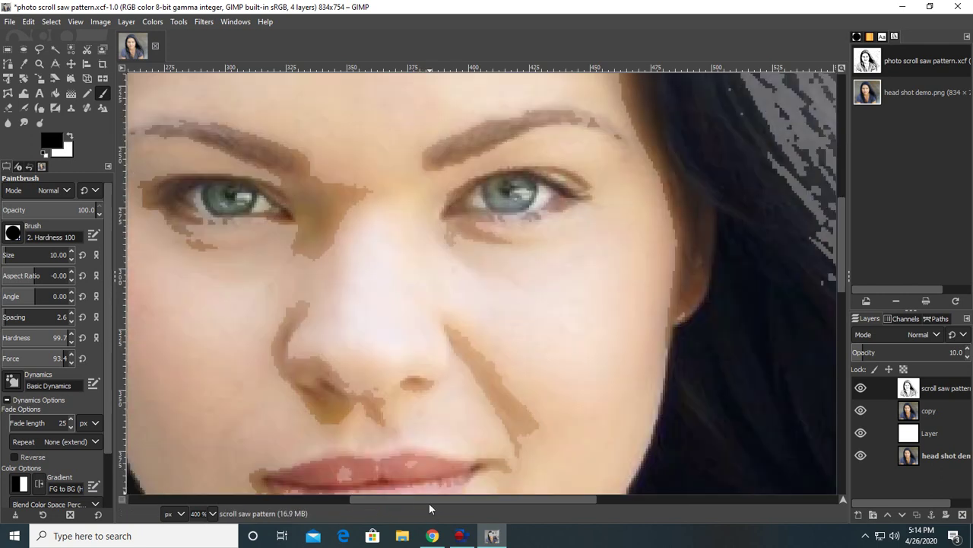
{"action": "left_click_drag", "start_coordinate": [440, 504], "coordinate": [577, 509]}
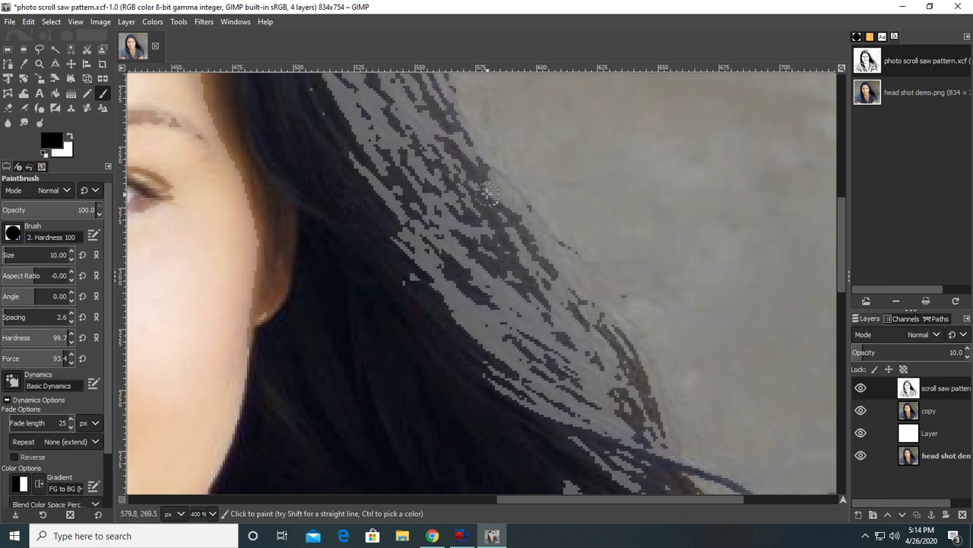
{"action": "mouse_move", "coordinate": [469, 168]}
{"action": "left_mouse_down"}
{"action": "mouse_move", "coordinate": [531, 226]}
{"action": "mouse_move", "coordinate": [482, 179]}
{"action": "left_mouse_up"}
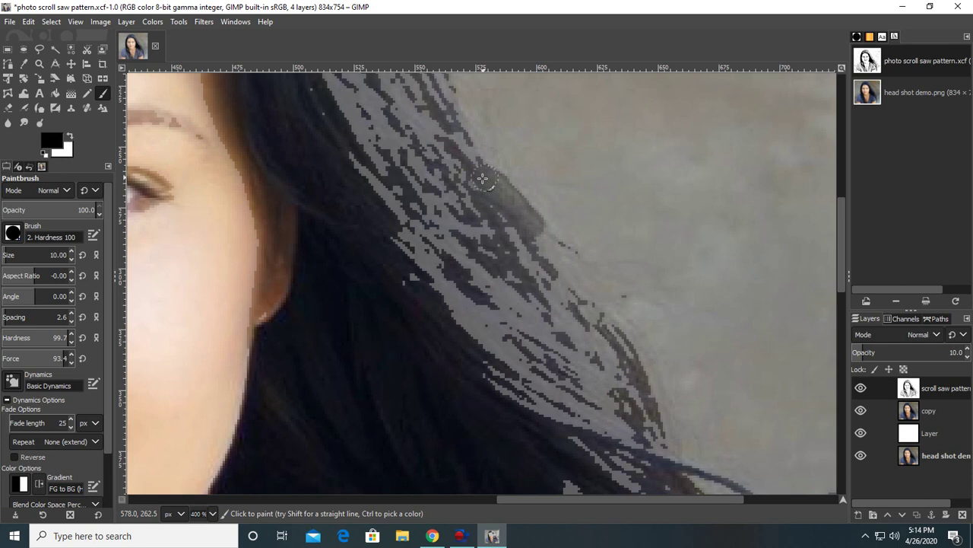
- Set the Paintbrush size to 6 and paint black along the outer hair edge down toward the loose strands, touching up the gaps inside
{"action": "left_click", "coordinate": [69, 259]}
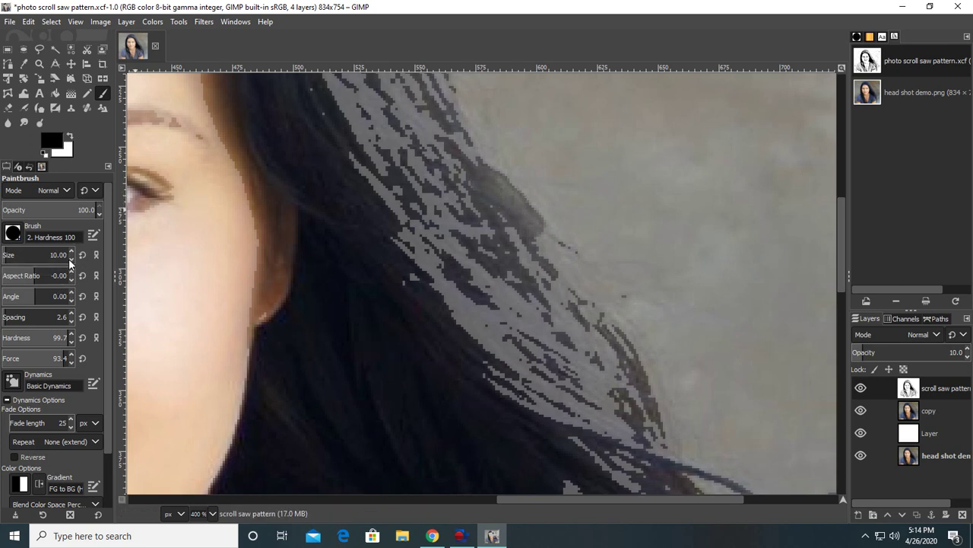
{"action": "left_click", "coordinate": [70, 258]}
{"action": "left_click", "coordinate": [70, 258]}
{"action": "left_click", "coordinate": [70, 258]}
{"action": "left_click_drag", "start_coordinate": [521, 214], "coordinate": [549, 239]}
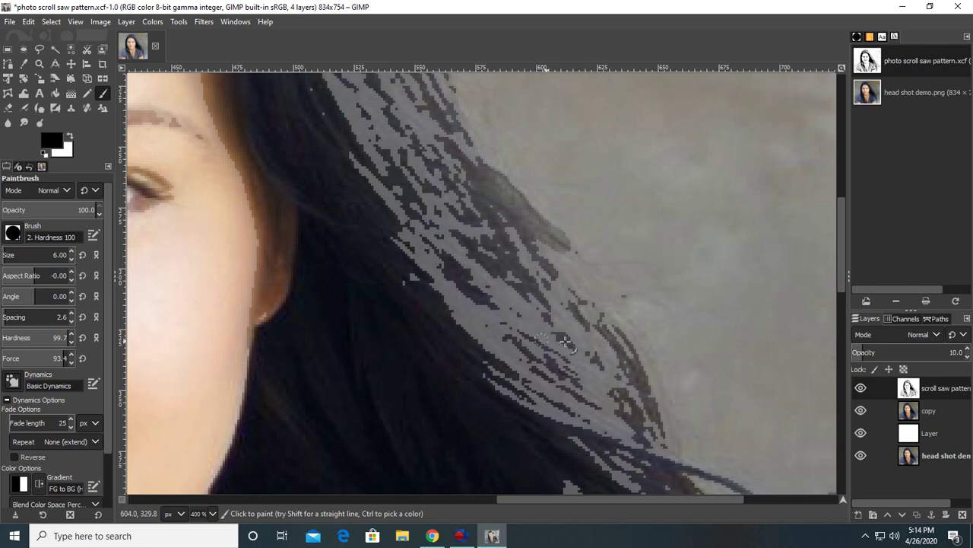
{"action": "mouse_move", "coordinate": [573, 298]}
{"action": "left_mouse_down"}
{"action": "mouse_move", "coordinate": [628, 352]}
{"action": "mouse_move", "coordinate": [571, 298]}
{"action": "mouse_move", "coordinate": [618, 338]}
{"action": "mouse_move", "coordinate": [576, 297]}
{"action": "left_mouse_up"}
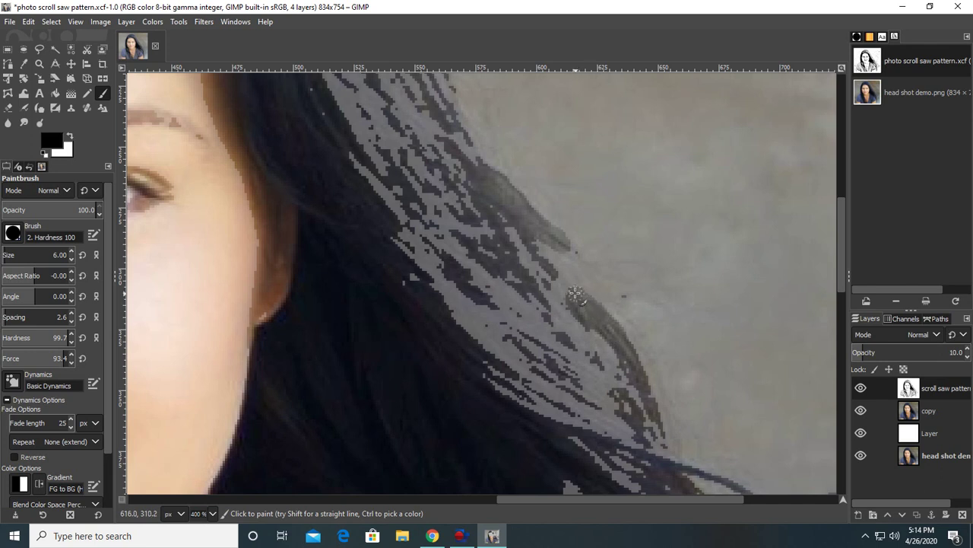
{"action": "left_click", "coordinate": [497, 249]}
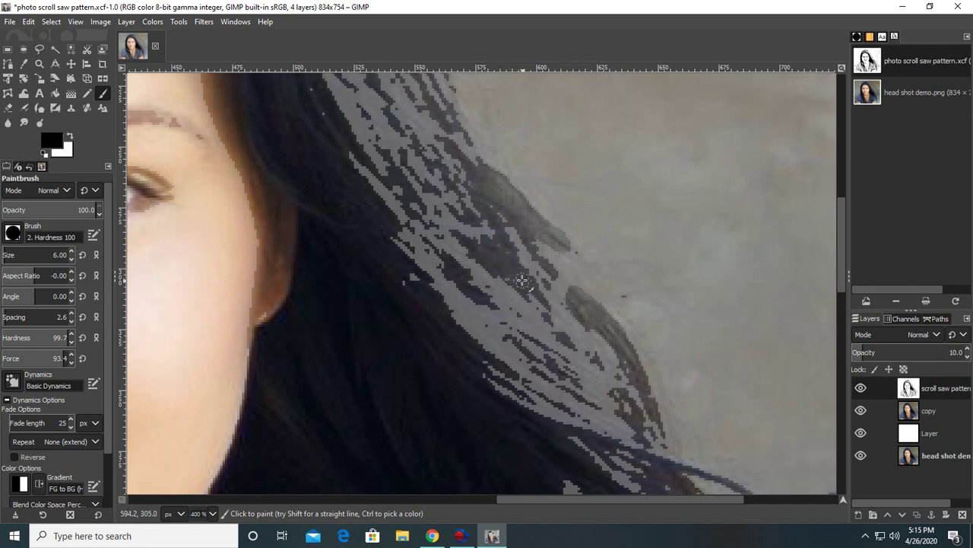
{"action": "left_click", "coordinate": [495, 196]}
{"action": "scroll", "coordinate": [449, 249], "scroll_direction": "up", "scroll_amount": 3}
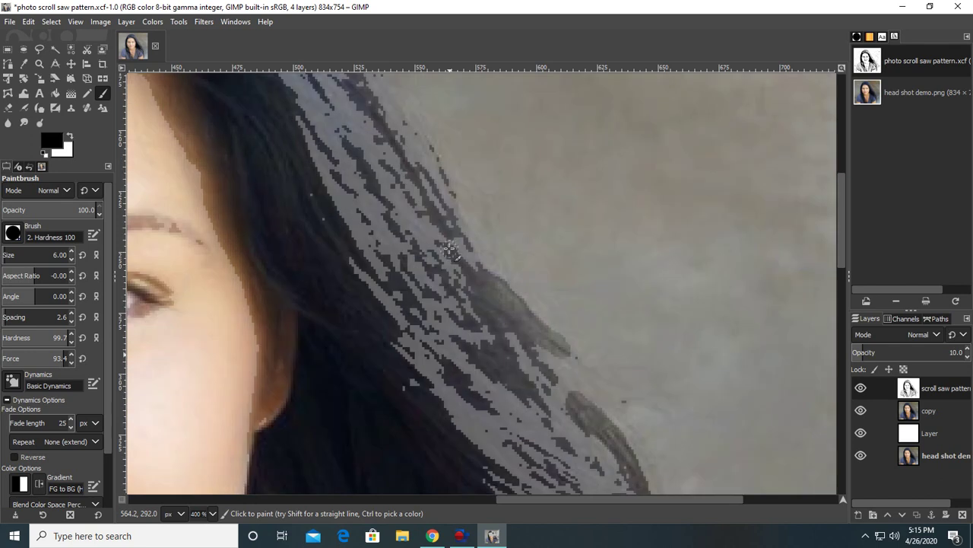
- Swap the foreground color to white for painting highlights in the hair beside the face
{"action": "left_click", "coordinate": [69, 135]}
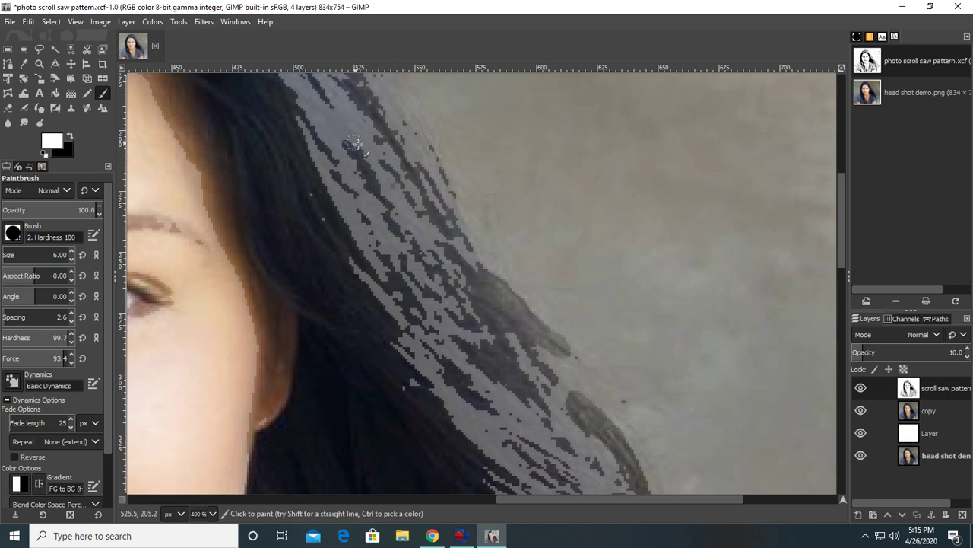
{"action": "scroll", "coordinate": [354, 142], "scroll_direction": "down", "scroll_amount": 5}
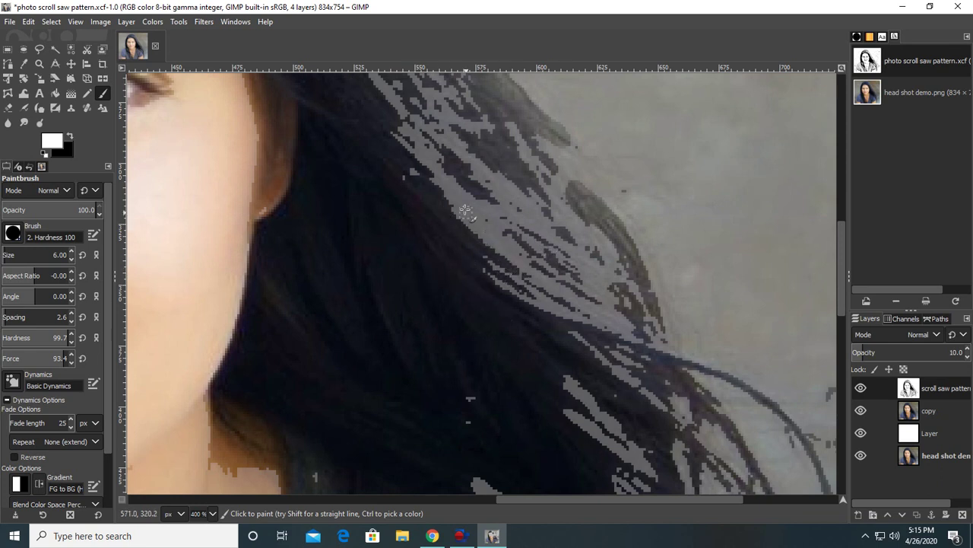
{"action": "scroll", "coordinate": [438, 253], "scroll_direction": "up", "scroll_amount": 5}
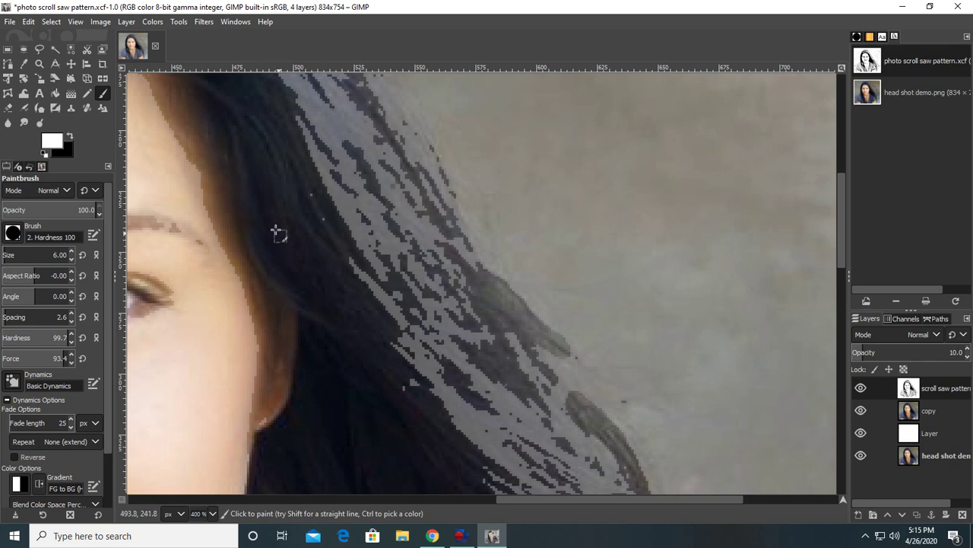
{"action": "mouse_move", "coordinate": [231, 128]}
{"action": "left_mouse_down"}
{"action": "mouse_move", "coordinate": [232, 175]}
{"action": "mouse_move", "coordinate": [261, 280]}
{"action": "mouse_move", "coordinate": [287, 310]}
{"action": "mouse_move", "coordinate": [368, 337]}
{"action": "left_mouse_up"}
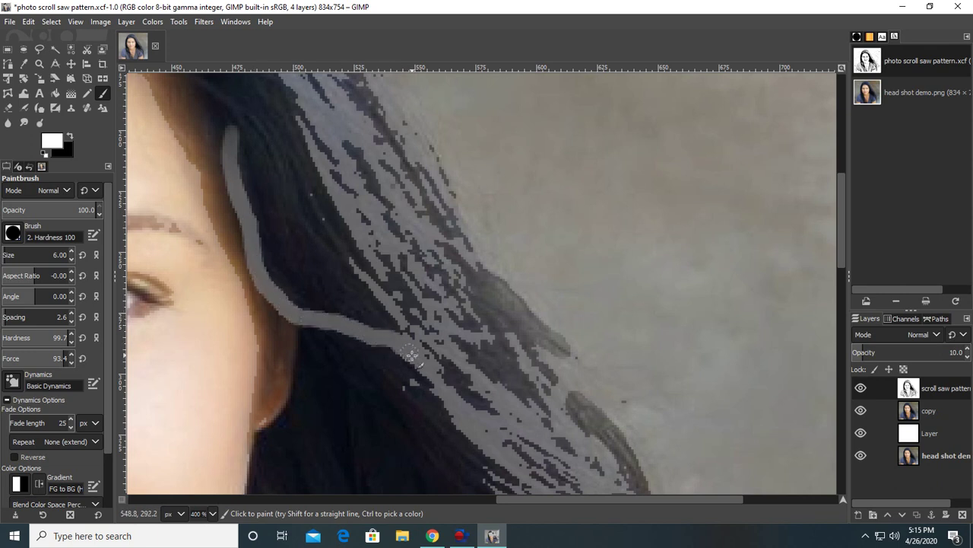
{"action": "left_click", "coordinate": [28, 22]}
{"action": "left_click", "coordinate": [33, 37]}
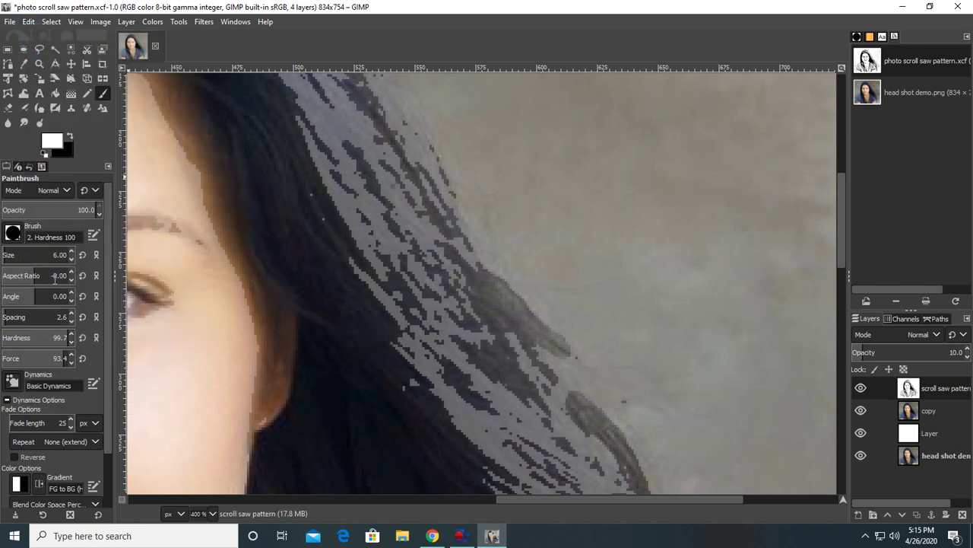
- Set the Paintbrush size to 4 and paint a white line through the dark hair from the forehead hairline past the ear to the highlights
{"action": "left_click", "coordinate": [70, 258]}
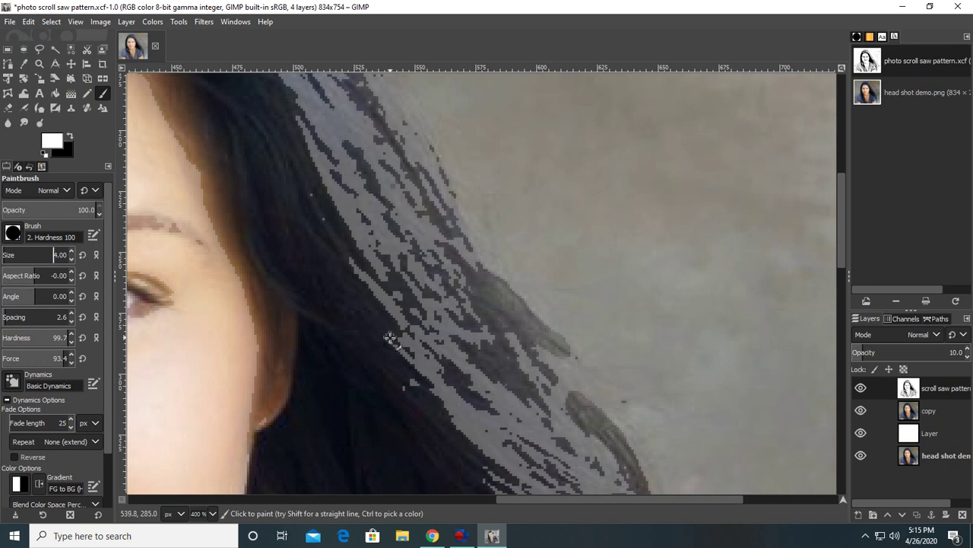
{"action": "mouse_move", "coordinate": [414, 356]}
{"action": "left_mouse_down"}
{"action": "mouse_move", "coordinate": [294, 288]}
{"action": "mouse_move", "coordinate": [249, 223]}
{"action": "mouse_move", "coordinate": [218, 123]}
{"action": "mouse_move", "coordinate": [142, 84]}
{"action": "left_mouse_up"}
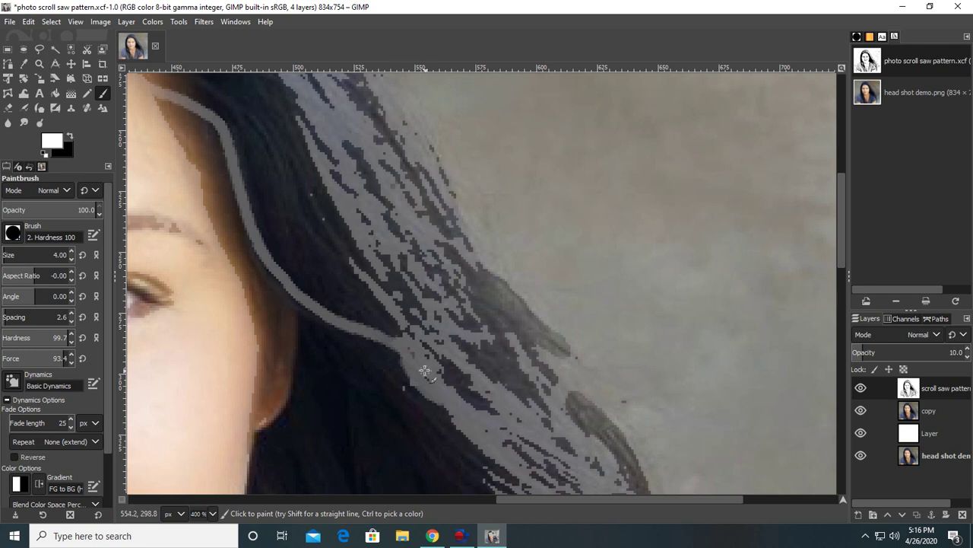
{"action": "scroll", "coordinate": [368, 294], "scroll_direction": "up", "scroll_amount": 3}
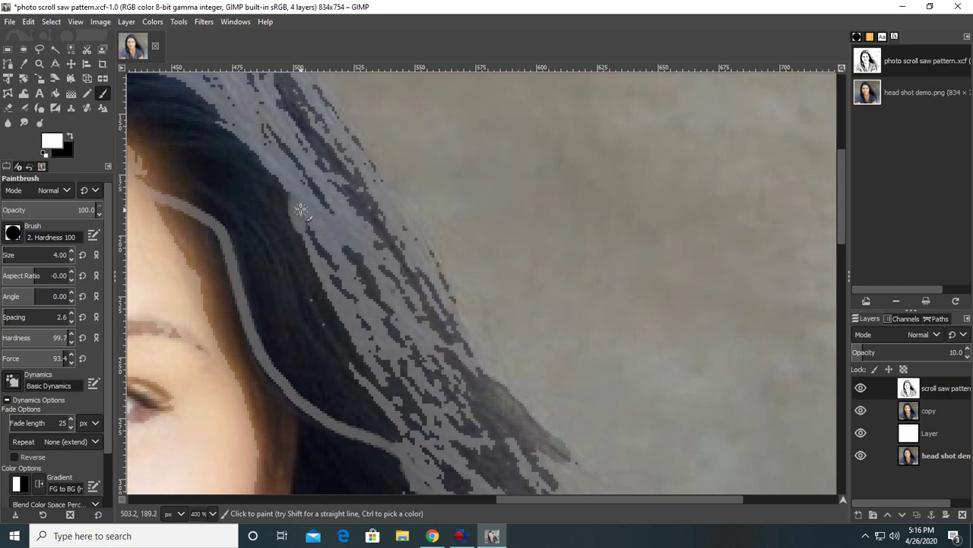
- Paint a curved white strand above the forehead and widen the white parting line down to the highlight patch
{"action": "scroll", "coordinate": [301, 210], "scroll_direction": "up", "scroll_amount": 5}
{"action": "left_click_drag", "start_coordinate": [534, 493], "coordinate": [341, 492]}
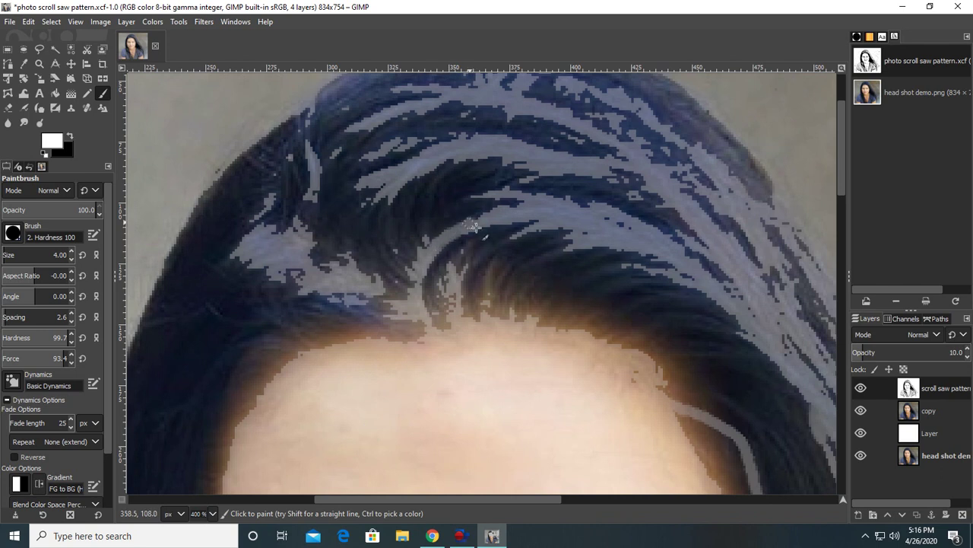
{"action": "mouse_move", "coordinate": [516, 236]}
{"action": "left_mouse_down"}
{"action": "mouse_move", "coordinate": [465, 282]}
{"action": "mouse_move", "coordinate": [460, 320]}
{"action": "mouse_move", "coordinate": [472, 260]}
{"action": "mouse_move", "coordinate": [534, 228]}
{"action": "left_mouse_up"}
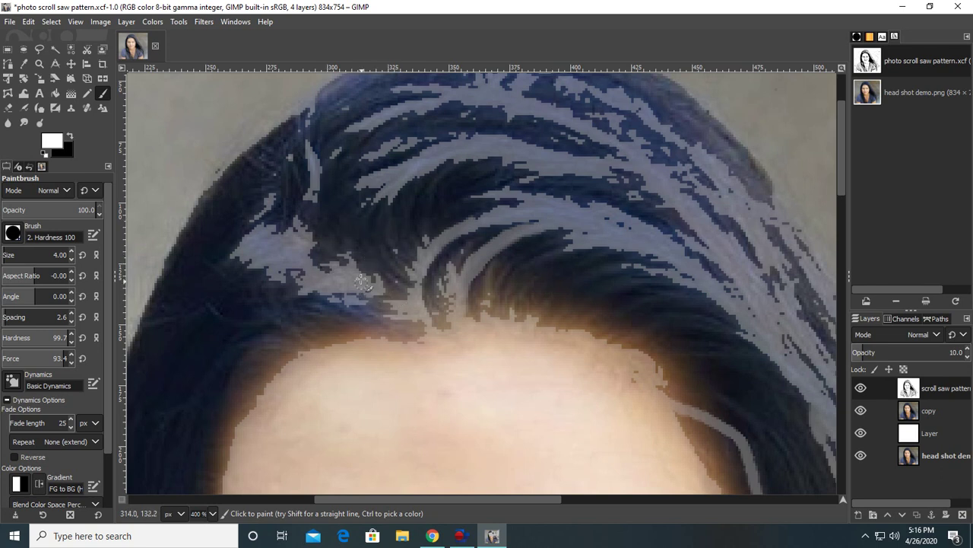
{"action": "left_click_drag", "start_coordinate": [315, 176], "coordinate": [296, 232]}
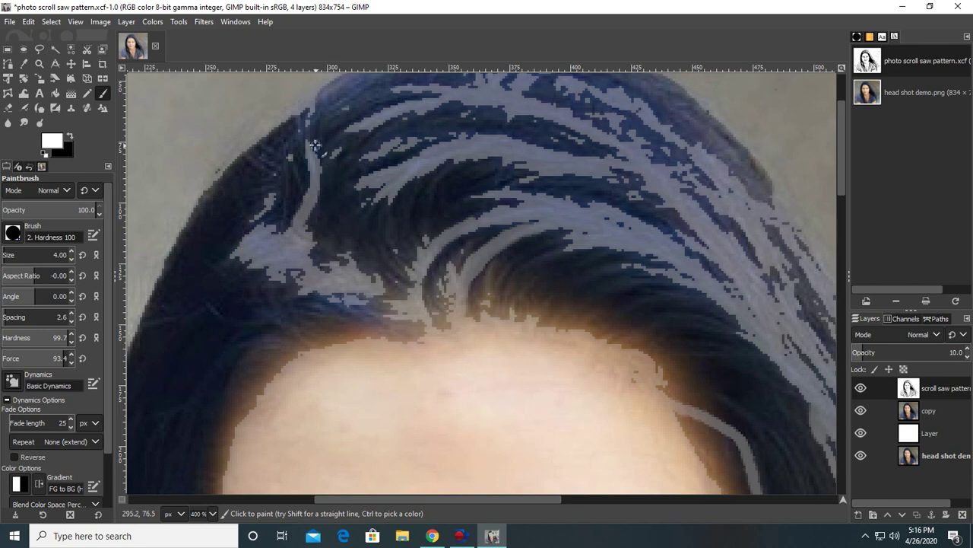
- Set the Paintbrush size to 3, extend the white parting up to the hair's edge, and join the upper highlight to it
{"action": "left_click", "coordinate": [70, 259]}
{"action": "left_click_drag", "start_coordinate": [304, 153], "coordinate": [307, 123]}
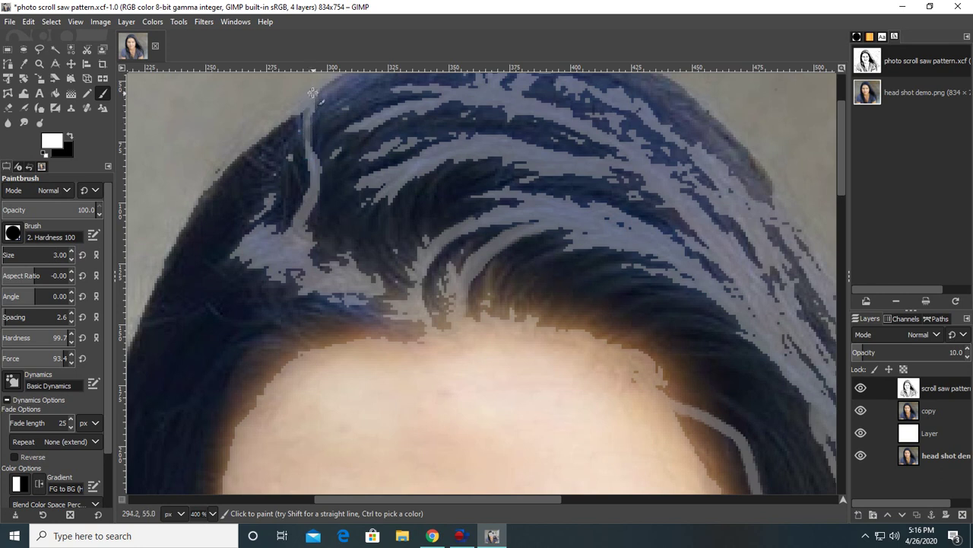
{"action": "left_click_drag", "start_coordinate": [374, 127], "coordinate": [329, 153]}
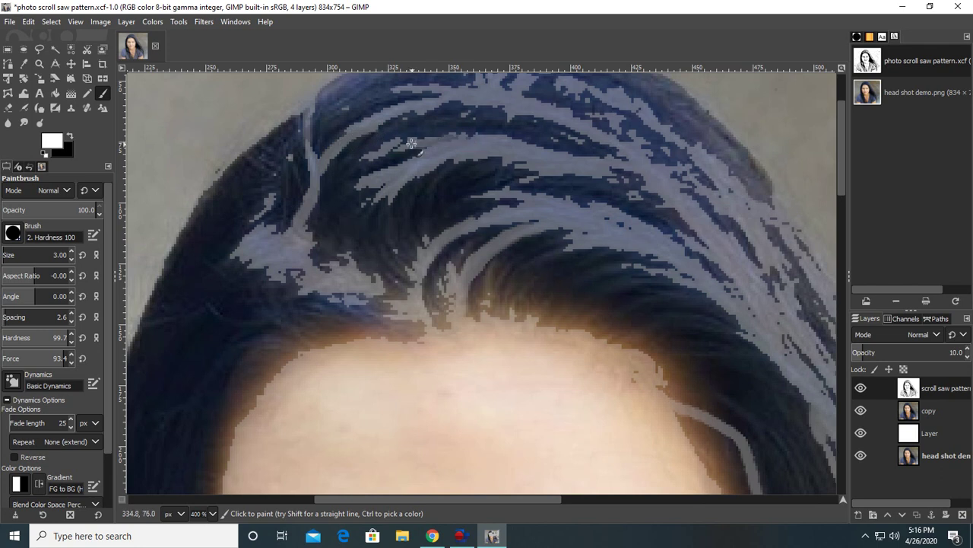
- Paint thin white strands linking the middle hair highlights to the patch above the forehead, and cover the dark specks in that patch
{"action": "mouse_move", "coordinate": [401, 141]}
{"action": "left_mouse_down"}
{"action": "mouse_move", "coordinate": [369, 151]}
{"action": "mouse_move", "coordinate": [356, 182]}
{"action": "mouse_move", "coordinate": [408, 235]}
{"action": "mouse_move", "coordinate": [394, 193]}
{"action": "mouse_move", "coordinate": [343, 235]}
{"action": "left_mouse_up"}
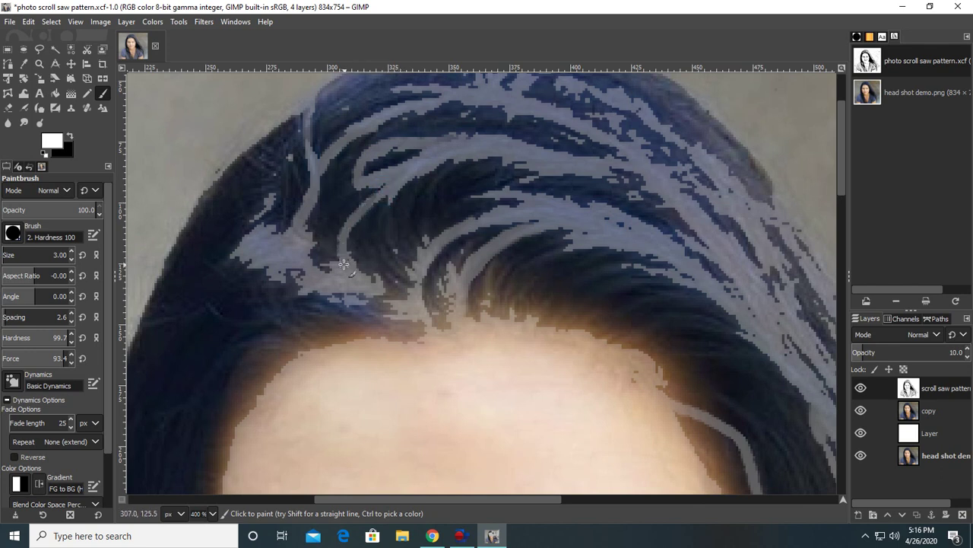
{"action": "left_click_drag", "start_coordinate": [333, 268], "coordinate": [331, 245]}
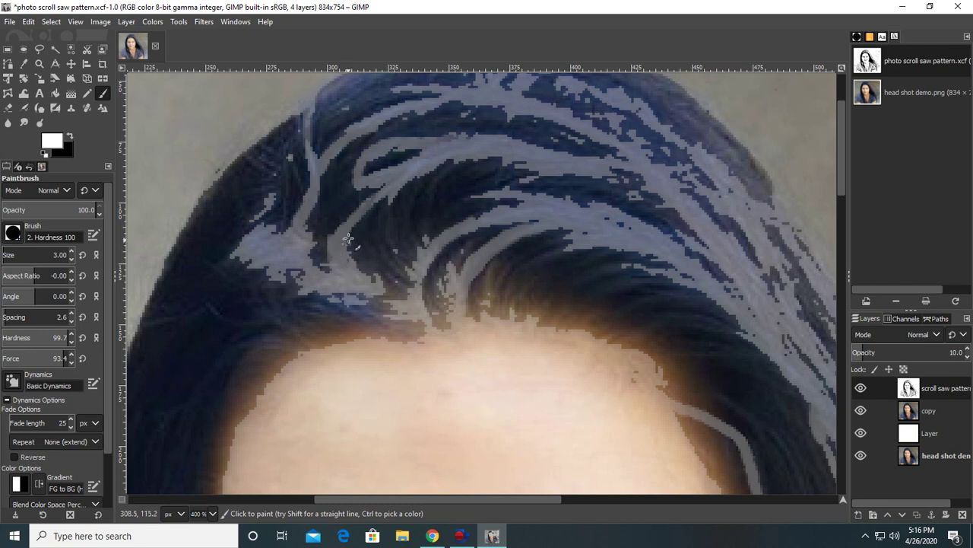
{"action": "left_click_drag", "start_coordinate": [391, 187], "coordinate": [388, 219]}
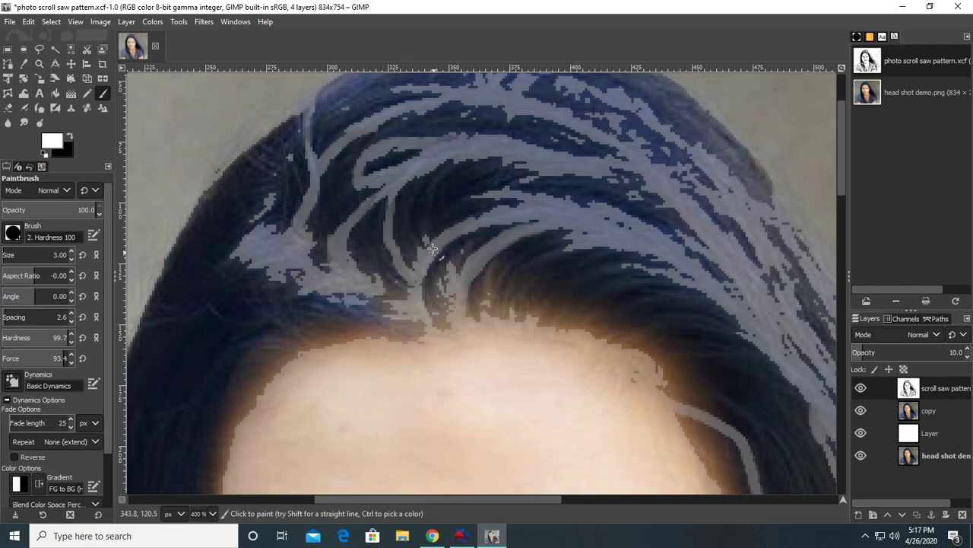
{"action": "mouse_move", "coordinate": [424, 242]}
{"action": "left_mouse_down"}
{"action": "mouse_move", "coordinate": [449, 157]}
{"action": "mouse_move", "coordinate": [418, 241]}
{"action": "left_mouse_up"}
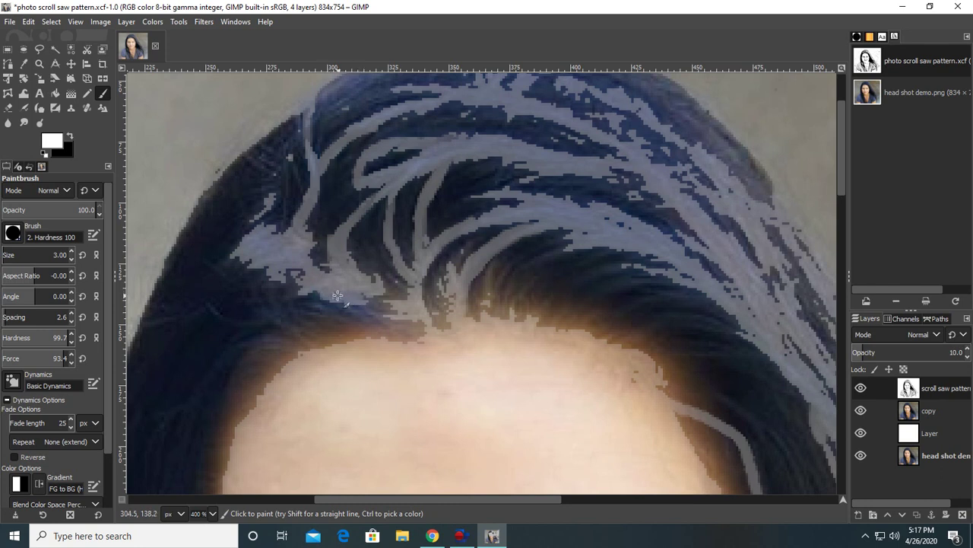
{"action": "left_click_drag", "start_coordinate": [413, 310], "coordinate": [372, 299]}
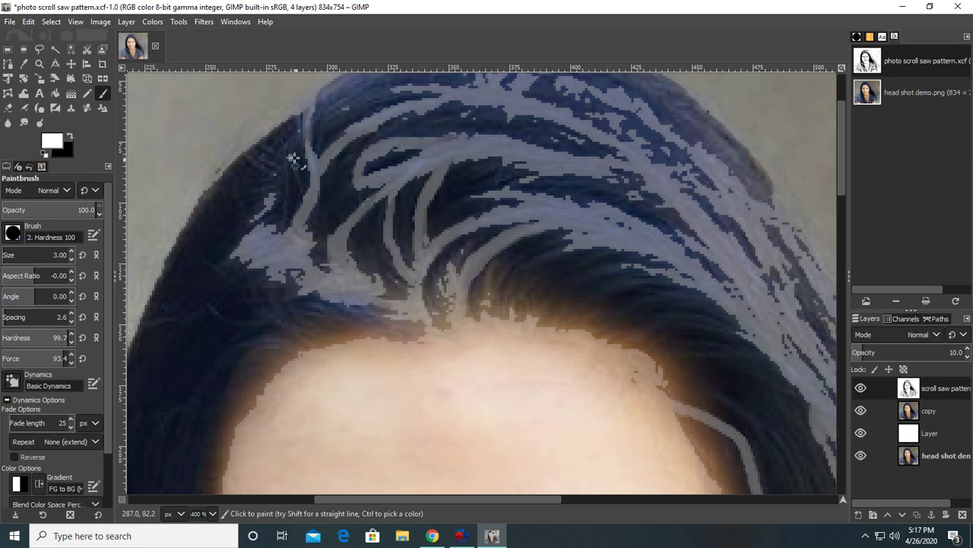
- Refine the white opening where the parting meets the hair's edge, and smooth the ragged highlight at the crown into a curved strand
{"action": "scroll", "coordinate": [340, 197], "scroll_direction": "up", "scroll_amount": 3}
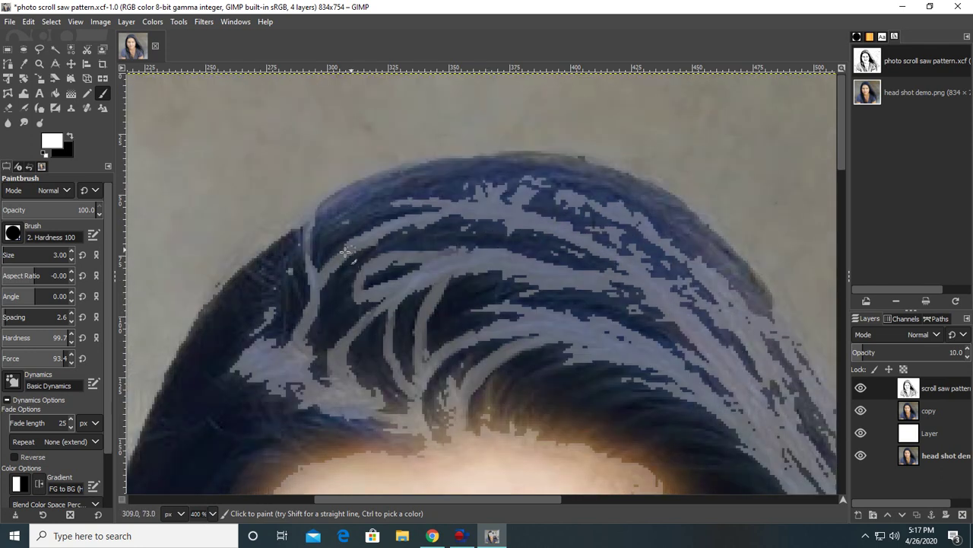
{"action": "left_click_drag", "start_coordinate": [308, 229], "coordinate": [344, 210]}
{"action": "key", "text": "ctrl+z"}
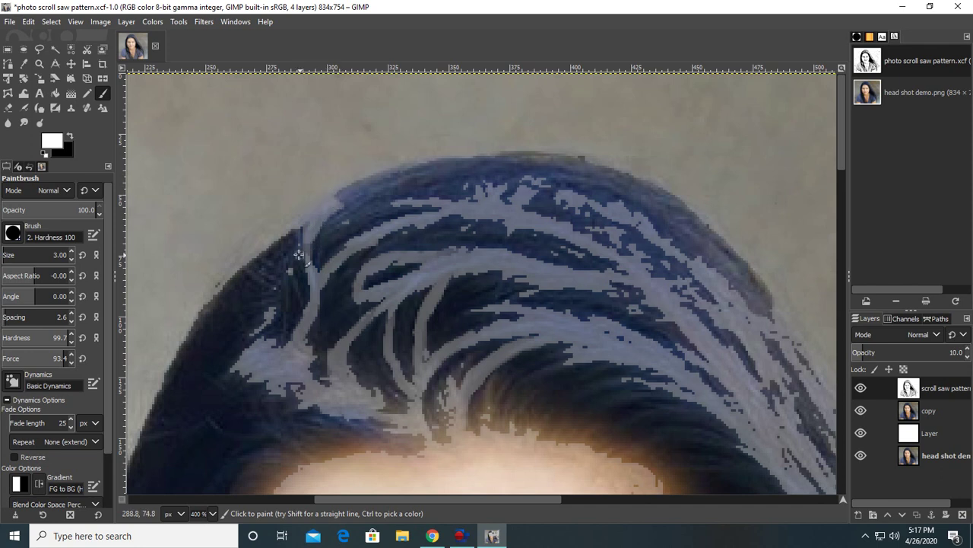
{"action": "left_click_drag", "start_coordinate": [315, 223], "coordinate": [312, 274]}
{"action": "left_click_drag", "start_coordinate": [530, 188], "coordinate": [552, 190]}
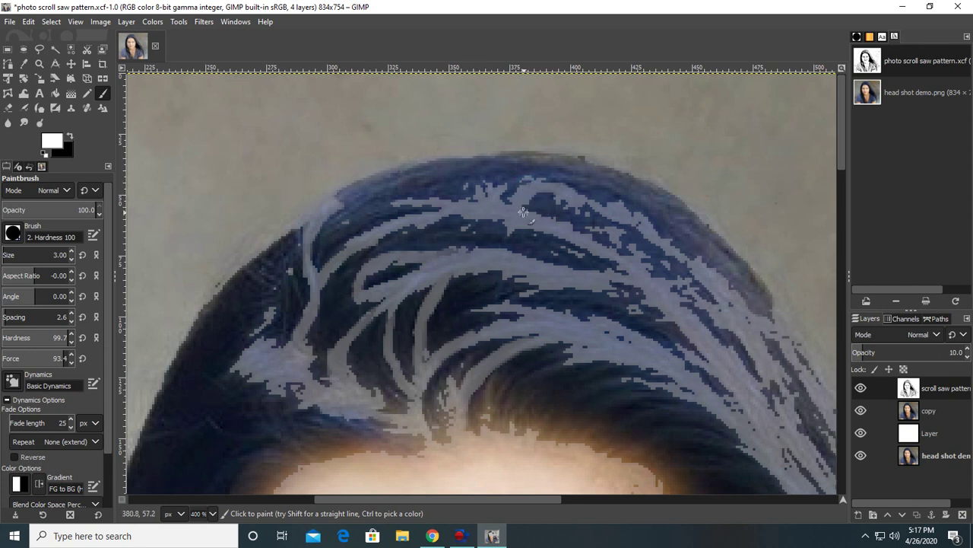
- Drop the scroll saw pattern layer's opacity to 0 to inspect the denim sleeve in the photo, then set it to 14
{"action": "scroll", "coordinate": [523, 211], "scroll_direction": "down", "scroll_amount": 8}
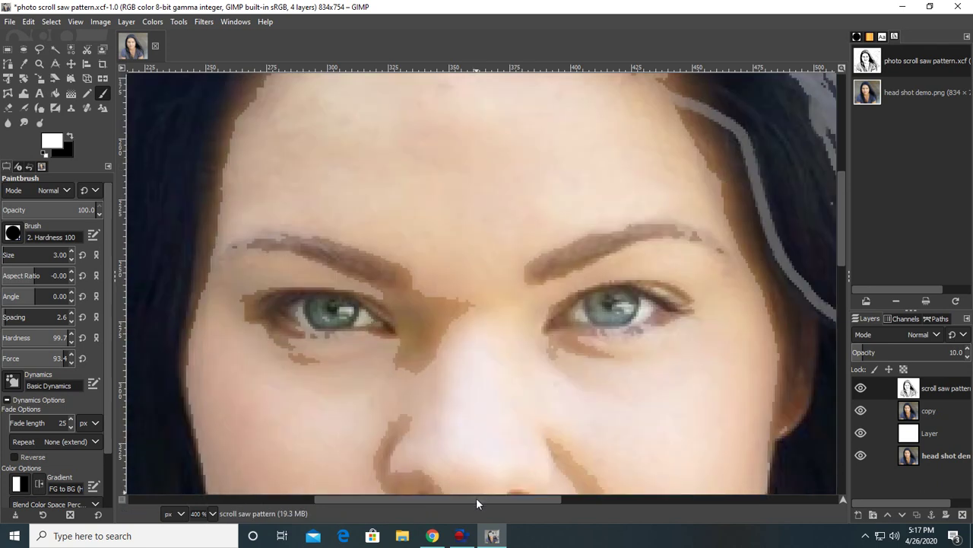
{"action": "left_click_drag", "start_coordinate": [476, 499], "coordinate": [333, 499]}
{"action": "scroll", "coordinate": [378, 433], "scroll_direction": "down", "scroll_amount": 10}
{"action": "scroll", "coordinate": [377, 425], "scroll_direction": "down", "scroll_amount": 3}
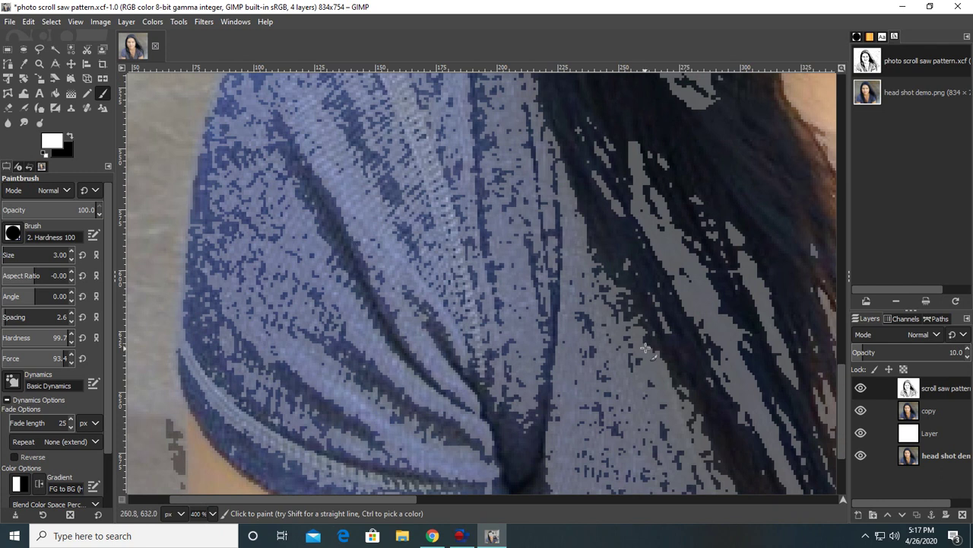
{"action": "left_click", "coordinate": [968, 356]}
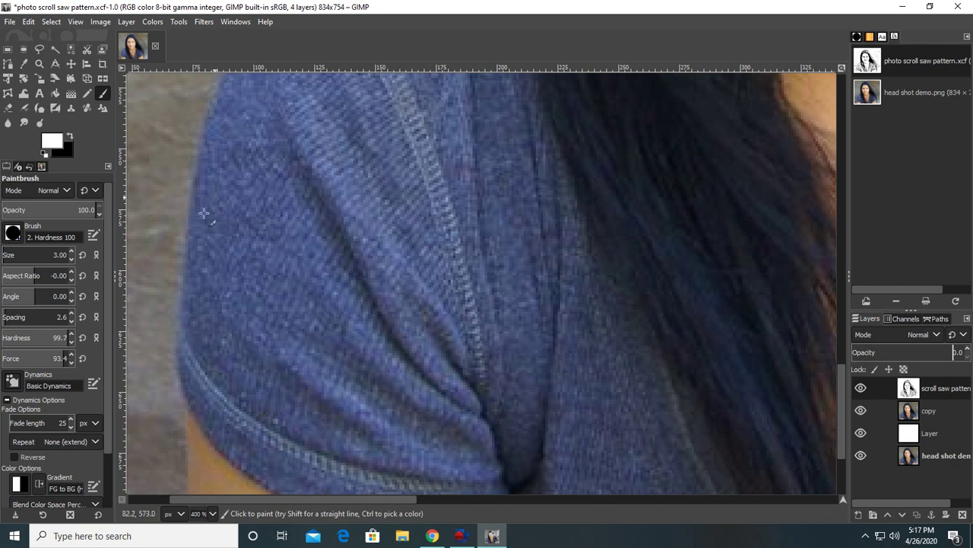
{"action": "left_click", "coordinate": [967, 351]}
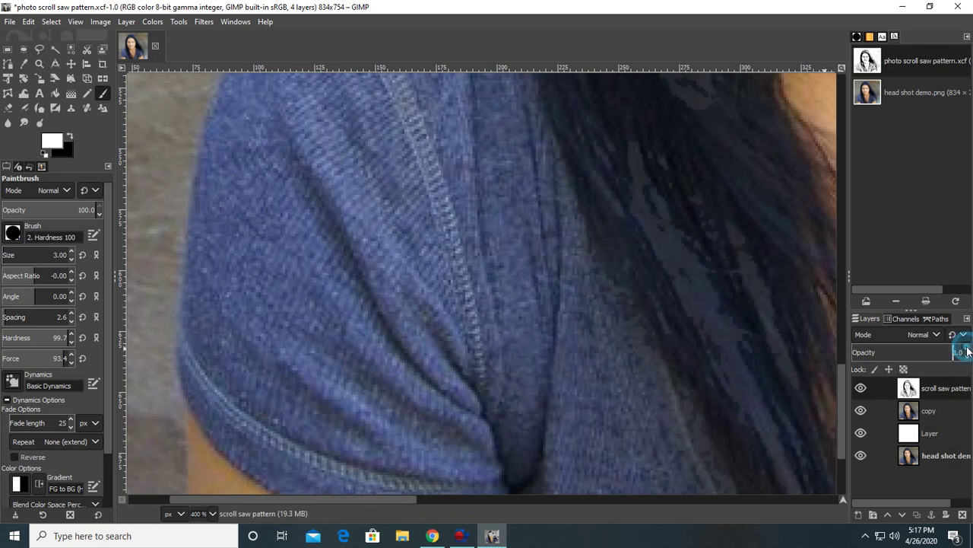
{"action": "left_click", "coordinate": [968, 352]}
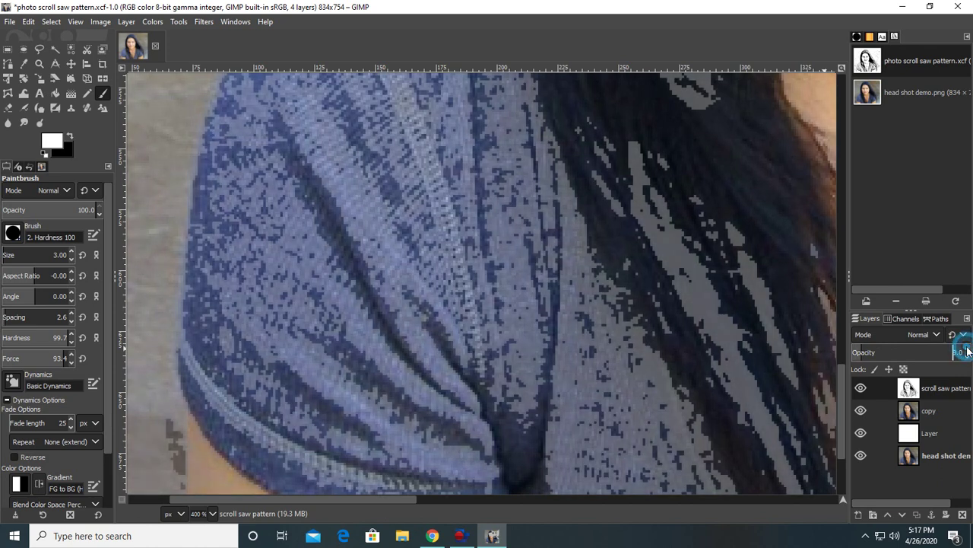
{"action": "left_click", "coordinate": [967, 352]}
{"action": "left_click", "coordinate": [967, 352]}
{"action": "left_click", "coordinate": [968, 351]}
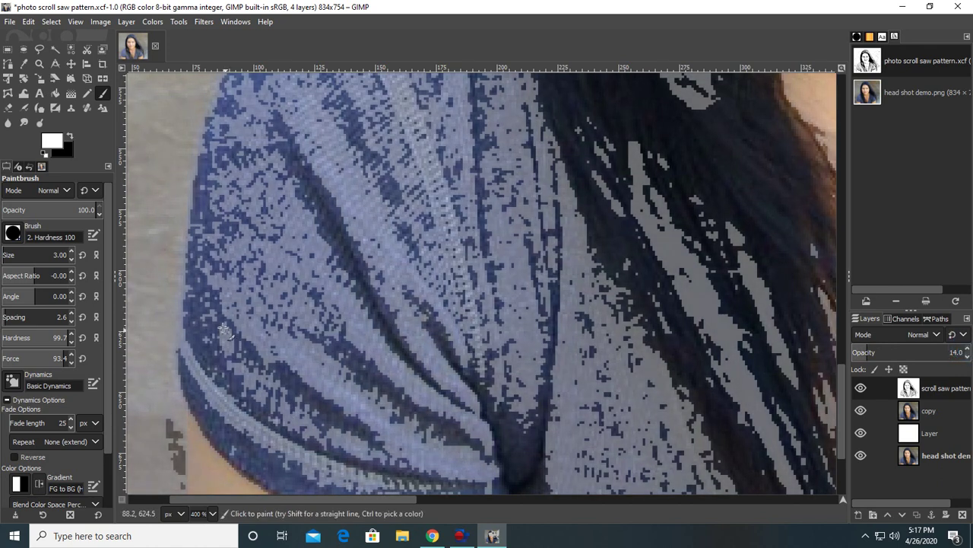
- Set the Paintbrush to black at size 15 and fill the speckled fold shadows on the lower and middle sleeve
{"action": "left_click", "coordinate": [69, 135]}
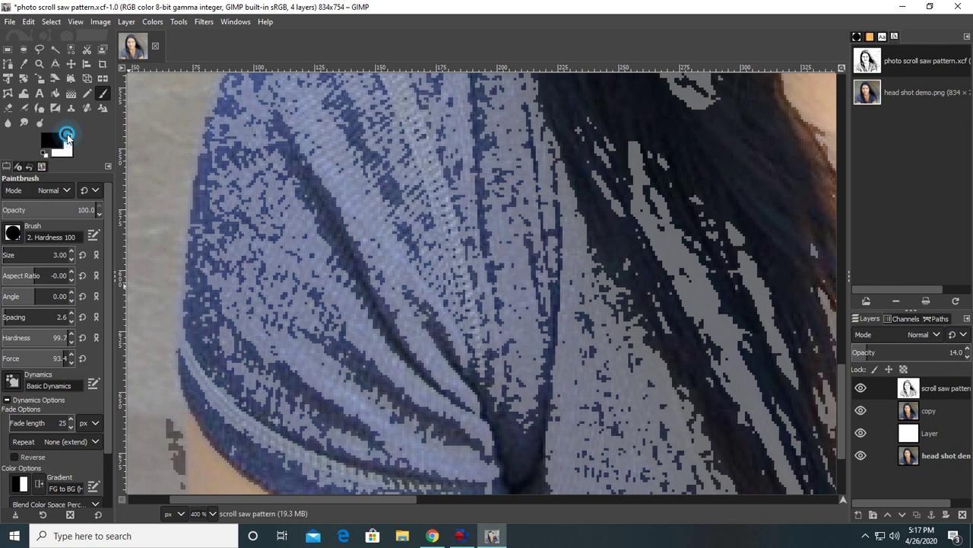
{"action": "left_click", "coordinate": [67, 254]}
{"action": "type", "text": "14"}
{"action": "key", "text": "Return"}
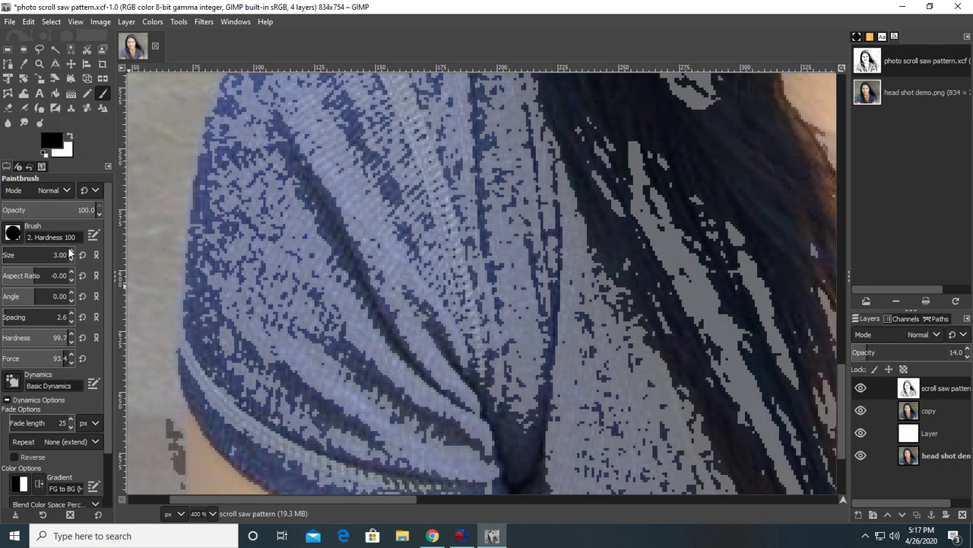
{"action": "left_click", "coordinate": [70, 252]}
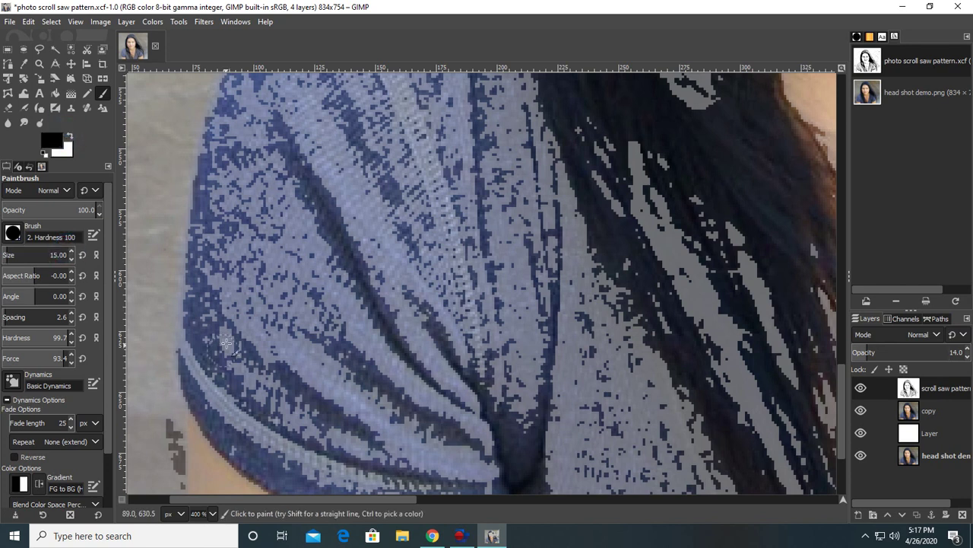
{"action": "mouse_move", "coordinate": [221, 327]}
{"action": "left_mouse_down"}
{"action": "mouse_move", "coordinate": [237, 371]}
{"action": "mouse_move", "coordinate": [210, 328]}
{"action": "mouse_move", "coordinate": [265, 392]}
{"action": "mouse_move", "coordinate": [352, 443]}
{"action": "mouse_move", "coordinate": [238, 364]}
{"action": "left_mouse_up"}
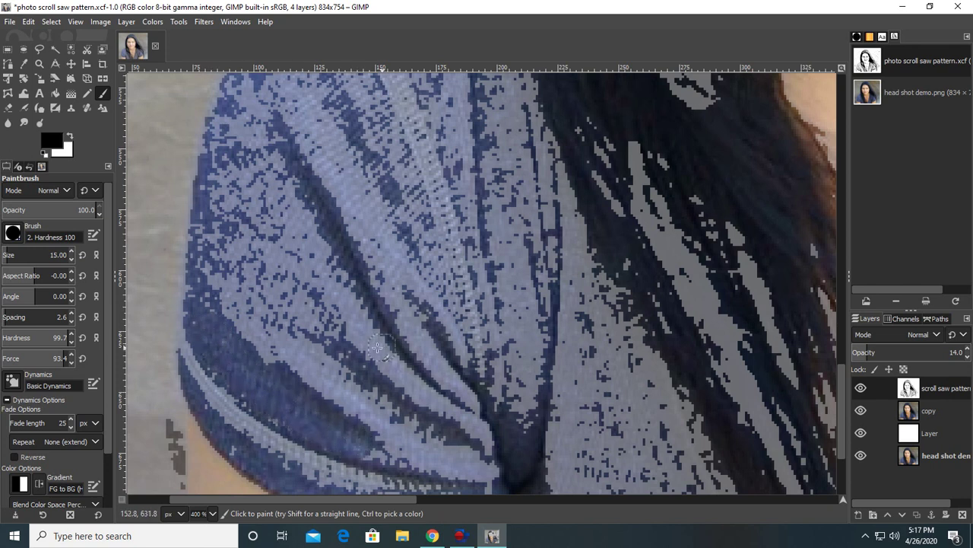
{"action": "mouse_move", "coordinate": [346, 348]}
{"action": "left_mouse_down"}
{"action": "mouse_move", "coordinate": [262, 261]}
{"action": "mouse_move", "coordinate": [268, 279]}
{"action": "mouse_move", "coordinate": [328, 314]}
{"action": "mouse_move", "coordinate": [319, 317]}
{"action": "mouse_move", "coordinate": [207, 216]}
{"action": "mouse_move", "coordinate": [246, 280]}
{"action": "mouse_move", "coordinate": [315, 312]}
{"action": "left_mouse_up"}
{"action": "mouse_move", "coordinate": [266, 131]}
{"action": "left_mouse_down"}
{"action": "mouse_move", "coordinate": [257, 103]}
{"action": "mouse_move", "coordinate": [304, 176]}
{"action": "left_mouse_up"}
- Paint solid black shadows along the sleeve side of the shoulder seam, at the shoulder's outer edge, and along the shoulder top
{"action": "scroll", "coordinate": [304, 228], "scroll_direction": "up", "scroll_amount": 5}
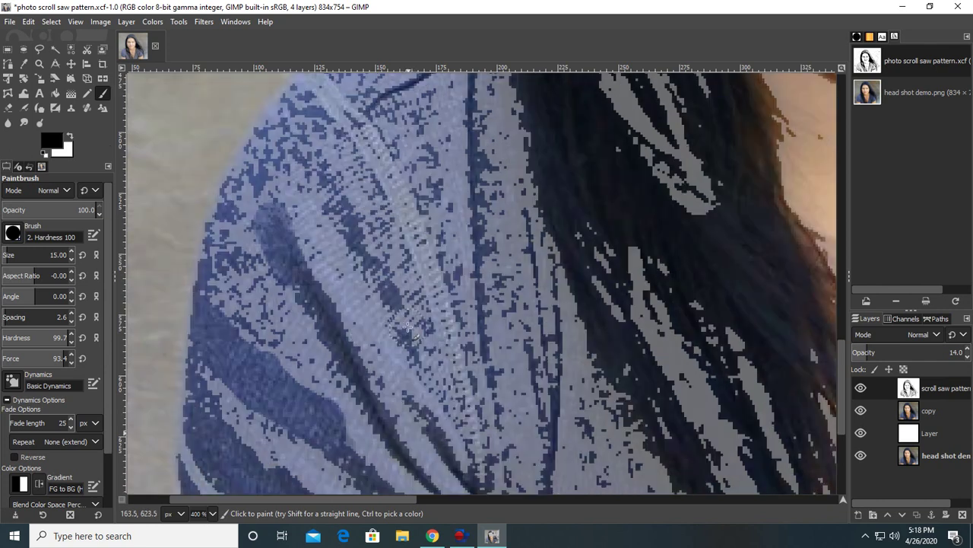
{"action": "mouse_move", "coordinate": [340, 140]}
{"action": "left_mouse_down"}
{"action": "mouse_move", "coordinate": [372, 232]}
{"action": "mouse_move", "coordinate": [340, 202]}
{"action": "mouse_move", "coordinate": [329, 152]}
{"action": "left_mouse_up"}
{"action": "mouse_move", "coordinate": [366, 219]}
{"action": "left_mouse_down"}
{"action": "mouse_move", "coordinate": [413, 308]}
{"action": "mouse_move", "coordinate": [418, 346]}
{"action": "left_mouse_up"}
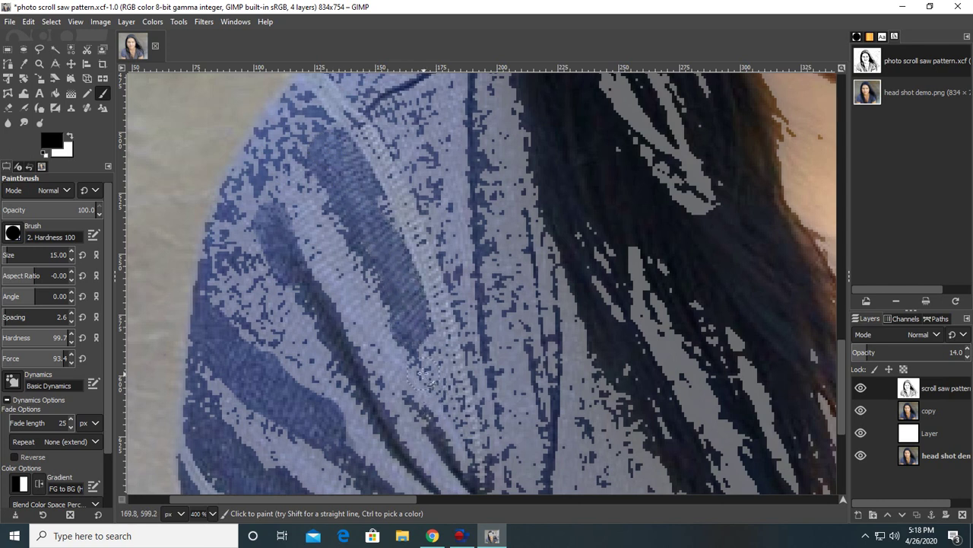
{"action": "mouse_move", "coordinate": [337, 161]}
{"action": "left_mouse_down"}
{"action": "mouse_move", "coordinate": [333, 139]}
{"action": "mouse_move", "coordinate": [293, 99]}
{"action": "mouse_move", "coordinate": [255, 163]}
{"action": "left_mouse_up"}
{"action": "scroll", "coordinate": [367, 181], "scroll_direction": "up", "scroll_amount": 3}
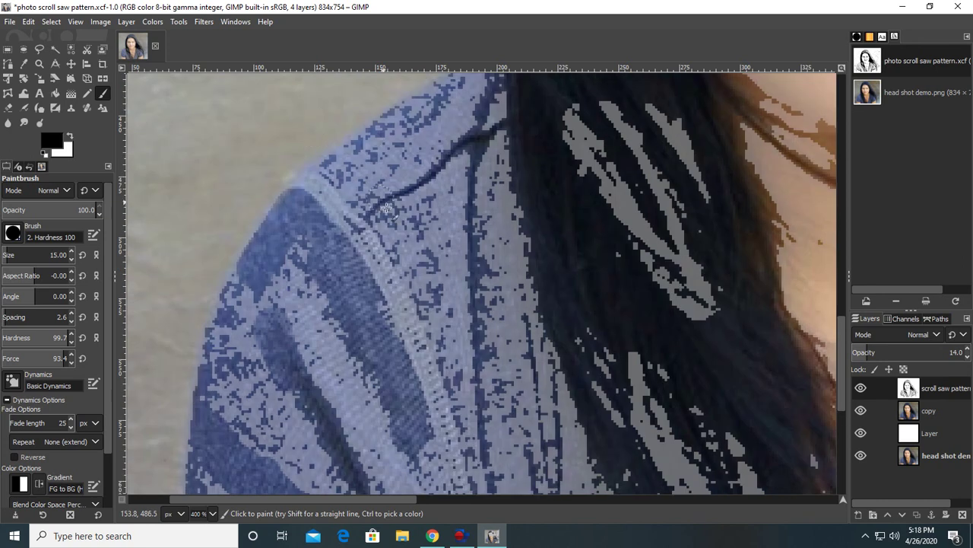
{"action": "mouse_move", "coordinate": [335, 167]}
{"action": "left_mouse_down"}
{"action": "mouse_move", "coordinate": [446, 91]}
{"action": "mouse_move", "coordinate": [440, 110]}
{"action": "mouse_move", "coordinate": [414, 113]}
{"action": "mouse_move", "coordinate": [344, 167]}
{"action": "left_mouse_up"}
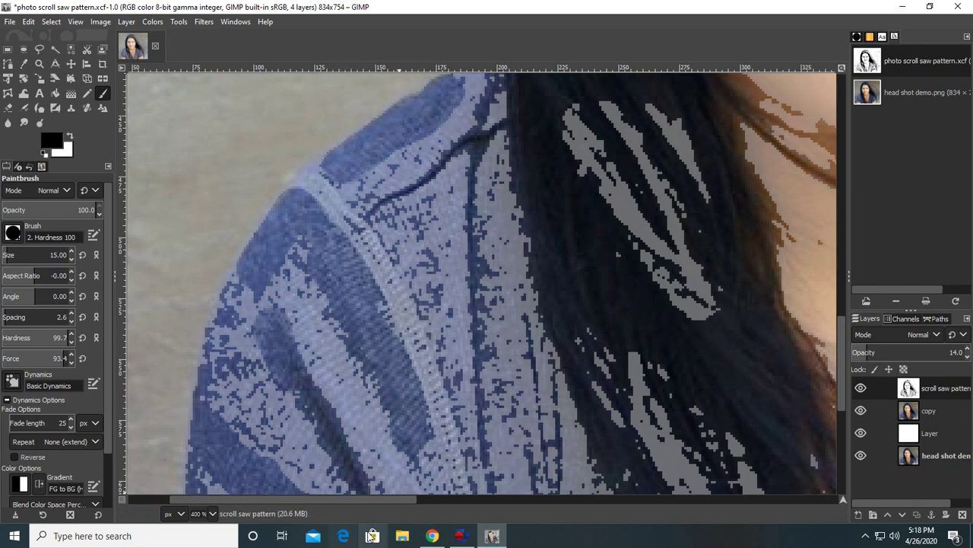
- Set the Paintbrush size to 2 and refine the highlights inside the left-hand eye with small white and black touches
{"action": "left_click_drag", "start_coordinate": [364, 500], "coordinate": [592, 473]}
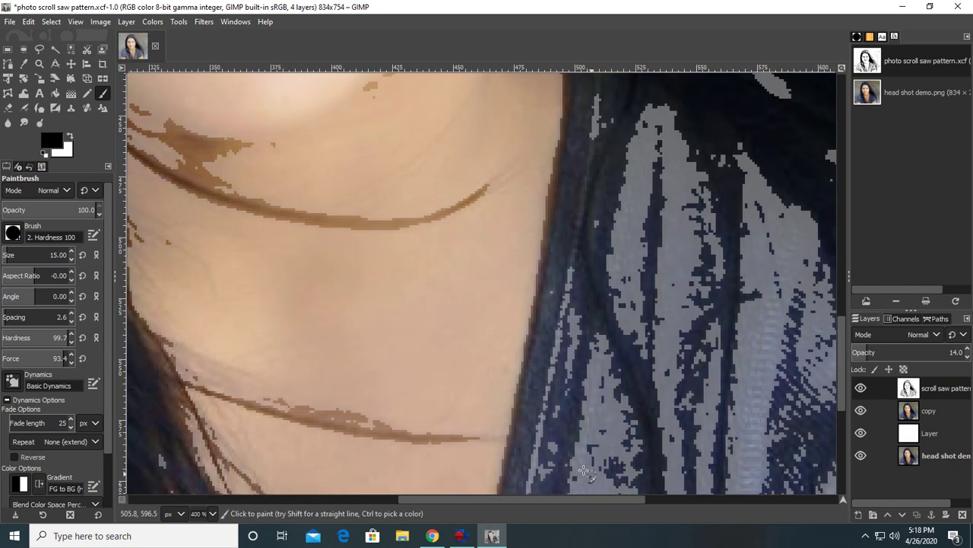
{"action": "scroll", "coordinate": [403, 393], "scroll_direction": "up", "scroll_amount": 10}
{"action": "left_click_drag", "start_coordinate": [502, 500], "coordinate": [384, 491]}
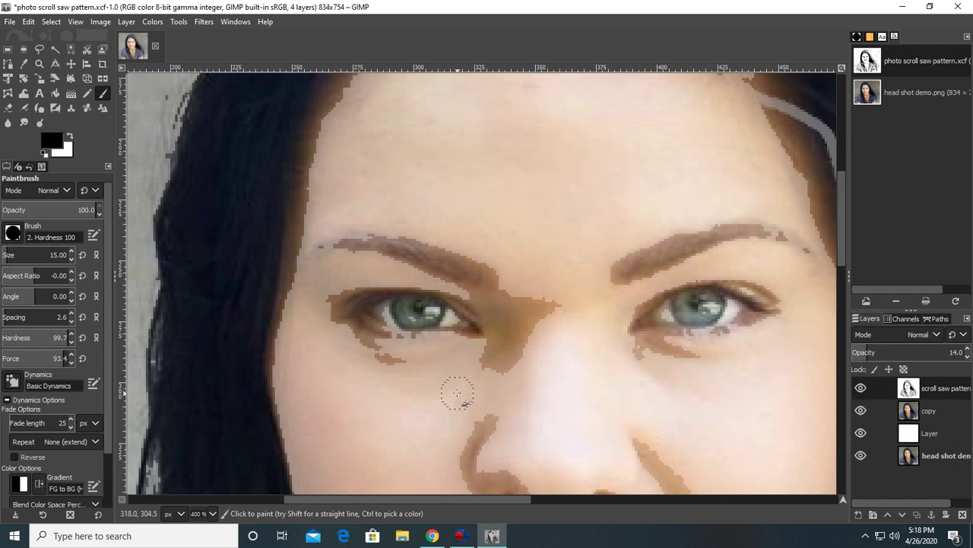
{"action": "scroll", "coordinate": [456, 392], "scroll_direction": "up", "scroll_amount": 2}
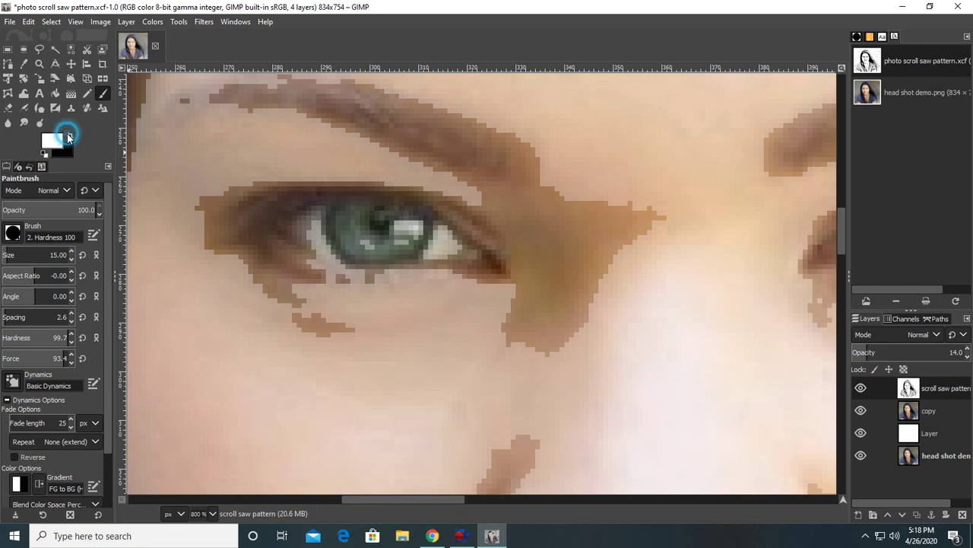
{"action": "left_click", "coordinate": [70, 258]}
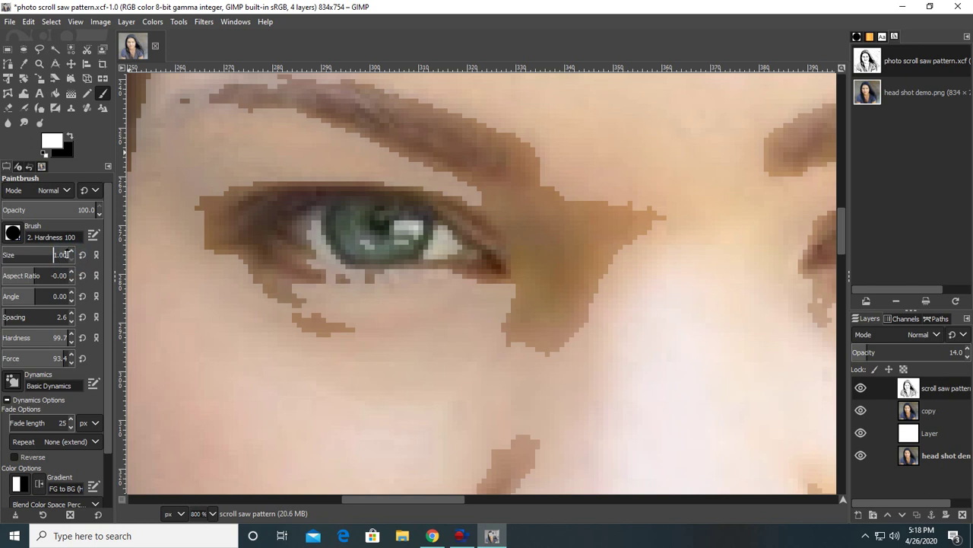
{"action": "left_click", "coordinate": [70, 251]}
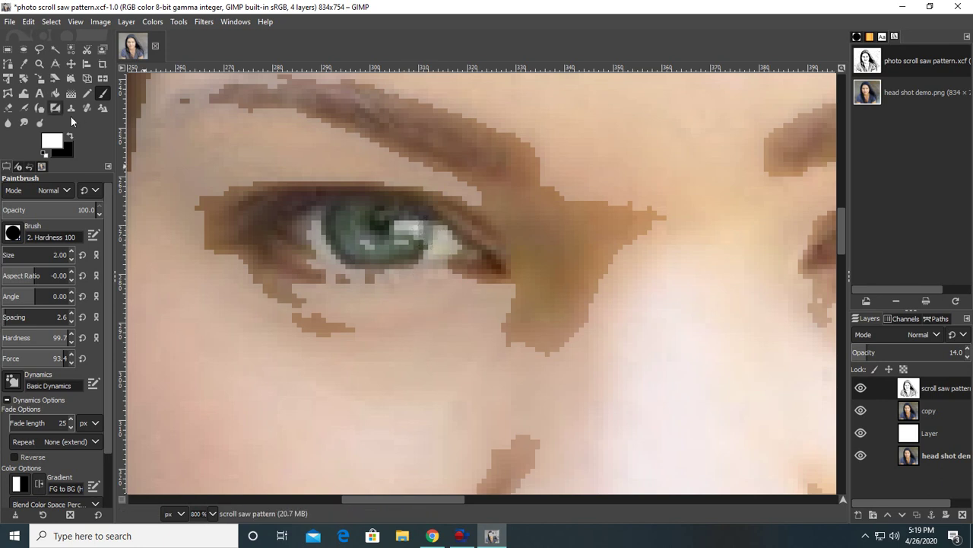
{"action": "left_click", "coordinate": [69, 137]}
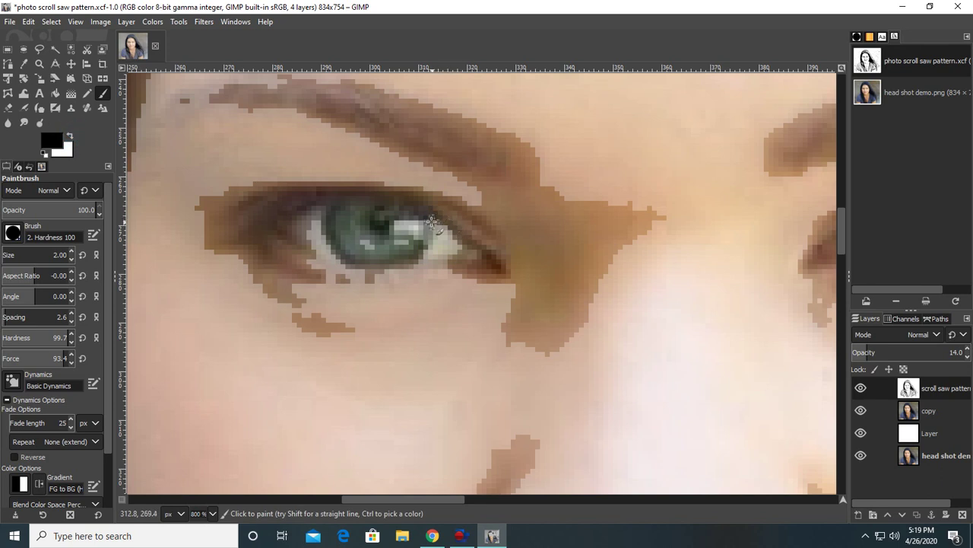
{"action": "left_click", "coordinate": [431, 221]}
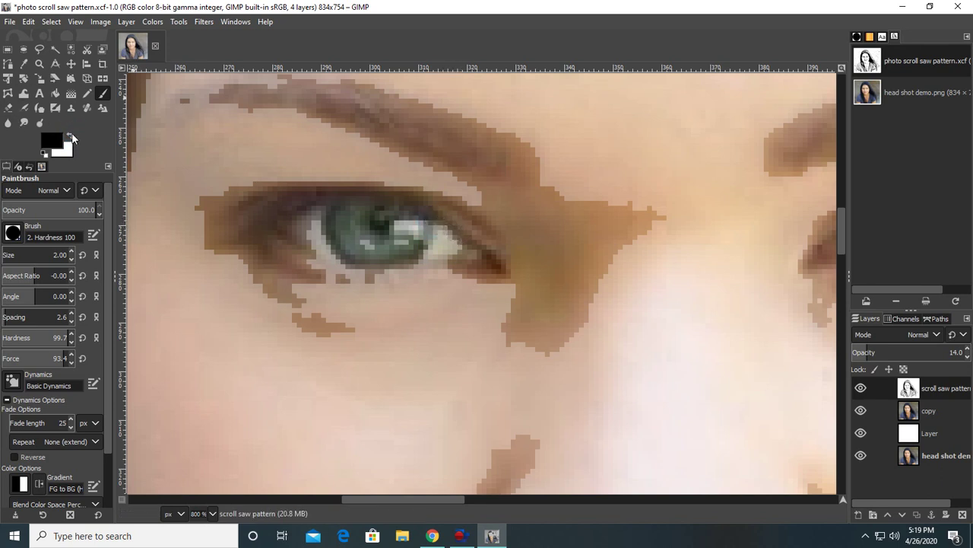
- Paint the outer end of the left-hand eyebrow black, joining the stray specks into a tapered tail
{"action": "left_click", "coordinate": [70, 137]}
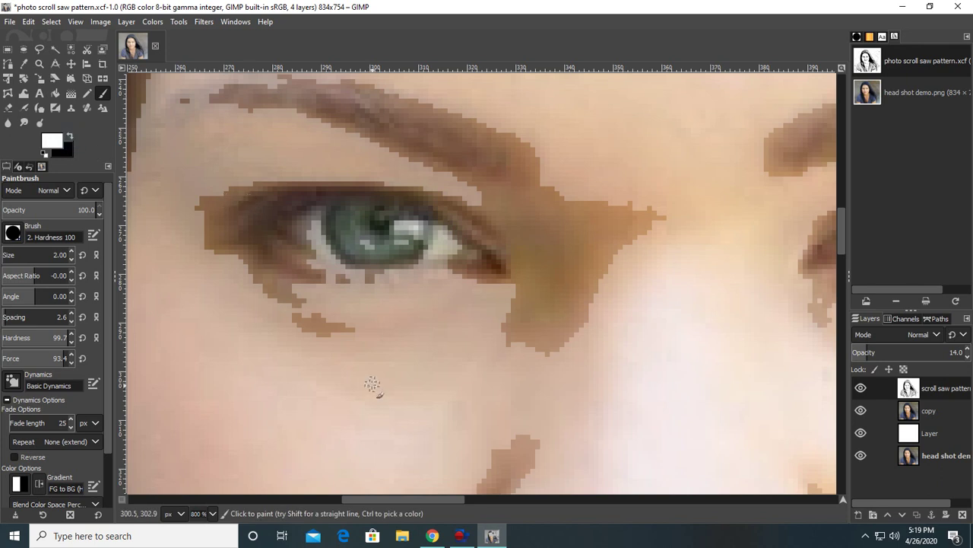
{"action": "scroll", "coordinate": [377, 381], "scroll_direction": "up", "scroll_amount": 3}
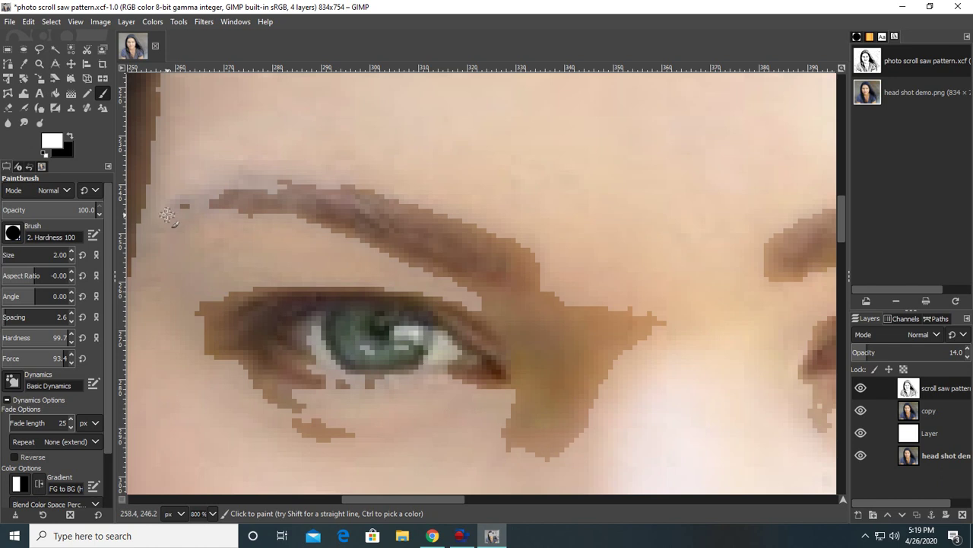
{"action": "left_click", "coordinate": [70, 137]}
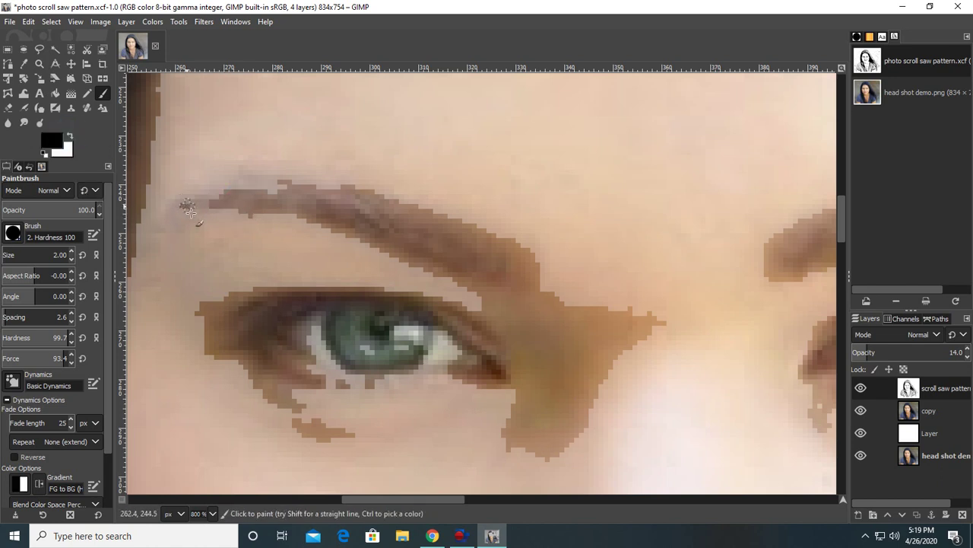
{"action": "mouse_move", "coordinate": [170, 214]}
{"action": "left_mouse_down"}
{"action": "mouse_move", "coordinate": [268, 194]}
{"action": "mouse_move", "coordinate": [351, 199]}
{"action": "mouse_move", "coordinate": [271, 192]}
{"action": "left_mouse_up"}
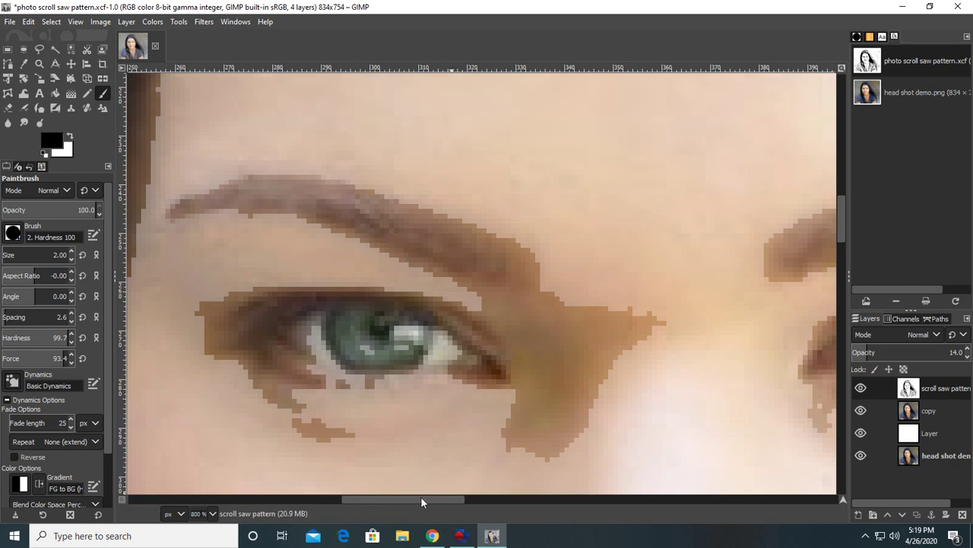
- Fill the upper eyelid gap of the right-hand eye with black and join its eyebrow's broken outer end into one tapered tail
{"action": "left_click_drag", "start_coordinate": [421, 495], "coordinate": [503, 494]}
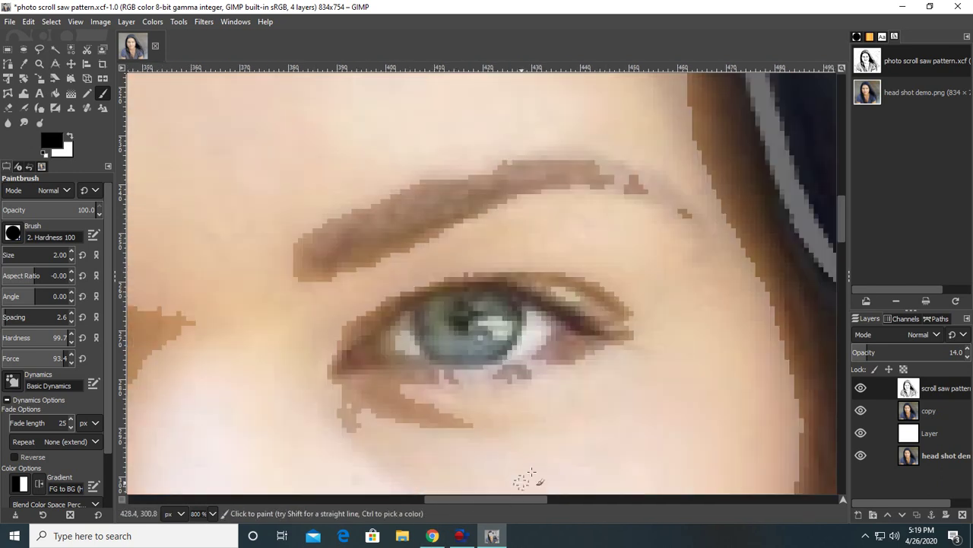
{"action": "left_click_drag", "start_coordinate": [538, 281], "coordinate": [583, 302]}
{"action": "mouse_move", "coordinate": [587, 171]}
{"action": "left_mouse_down"}
{"action": "mouse_move", "coordinate": [678, 199]}
{"action": "mouse_move", "coordinate": [596, 181]}
{"action": "mouse_move", "coordinate": [624, 183]}
{"action": "left_mouse_up"}
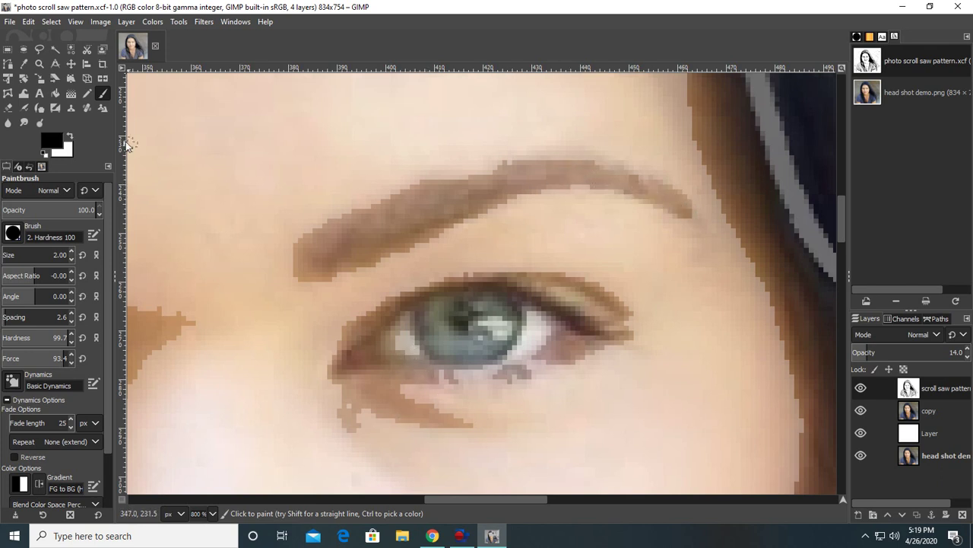
- Paint white along the lower edges of the right-hand eye's iris to open up the whites of the eye
{"action": "left_click", "coordinate": [68, 136]}
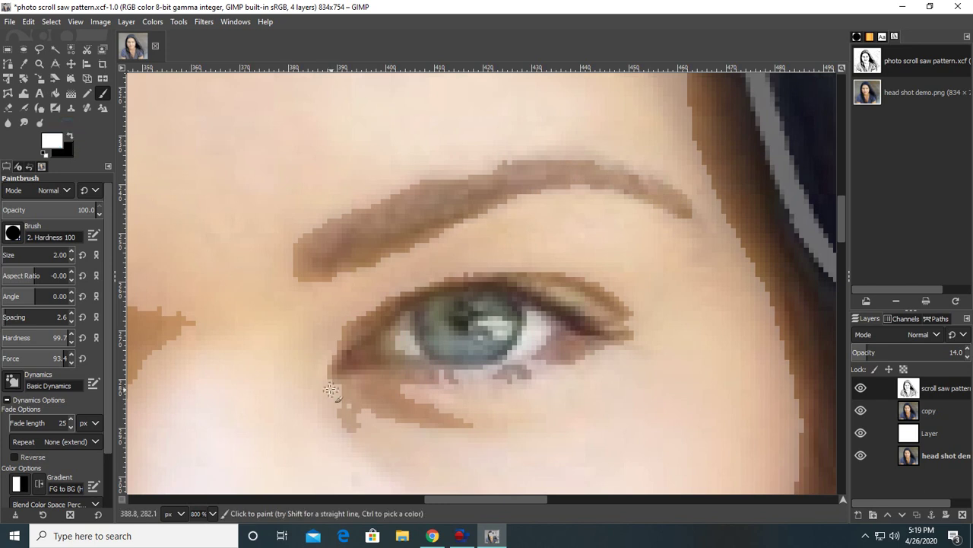
{"action": "left_click_drag", "start_coordinate": [411, 355], "coordinate": [417, 361]}
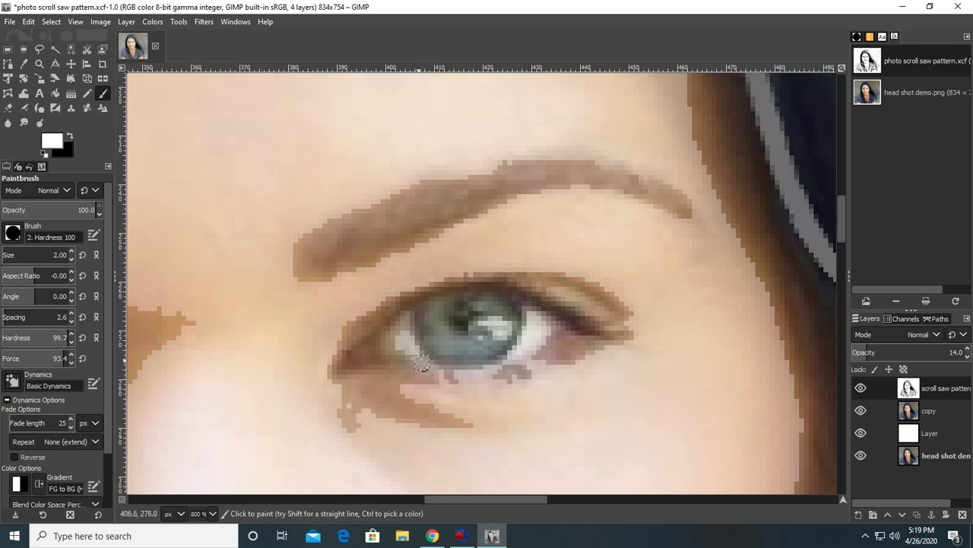
{"action": "left_click_drag", "start_coordinate": [429, 370], "coordinate": [437, 376]}
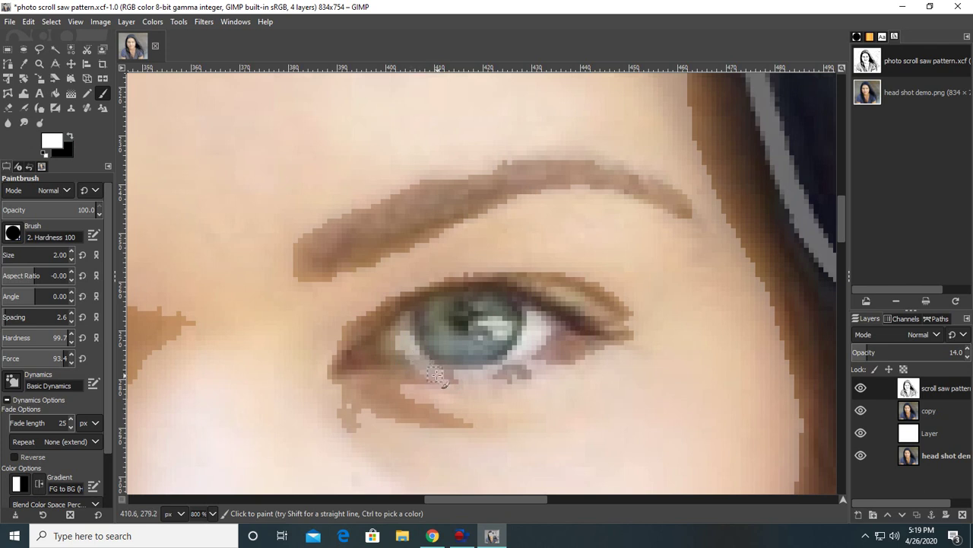
{"action": "left_click", "coordinate": [512, 360]}
{"action": "left_click", "coordinate": [521, 337]}
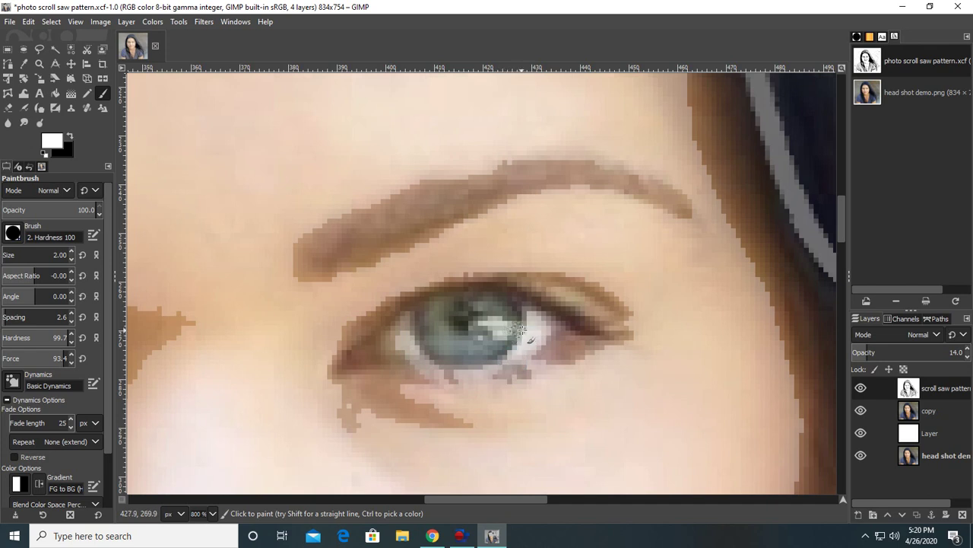
- Raise the pattern layer's opacity to 99 and cover the stray spot in the iris and grey streak on the right-hand eyelid with black
{"action": "left_click", "coordinate": [967, 348]}
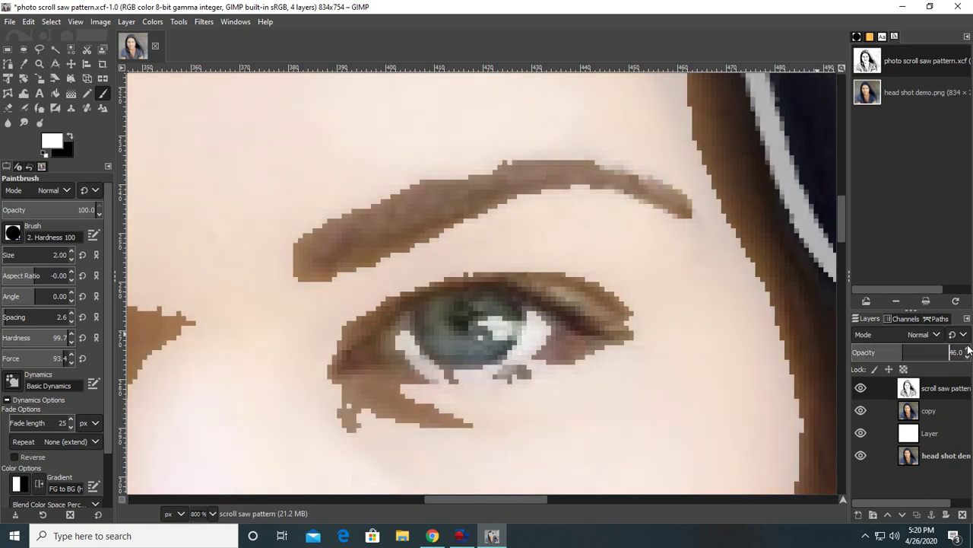
{"action": "scroll", "coordinate": [968, 350], "scroll_direction": "up", "scroll_amount": 20}
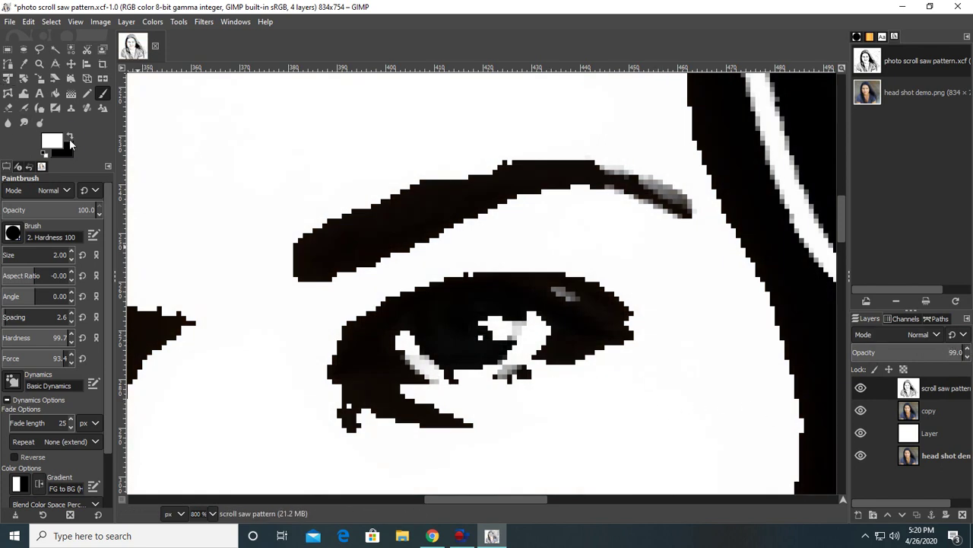
{"action": "left_click", "coordinate": [69, 138]}
{"action": "left_click_drag", "start_coordinate": [474, 337], "coordinate": [471, 335]}
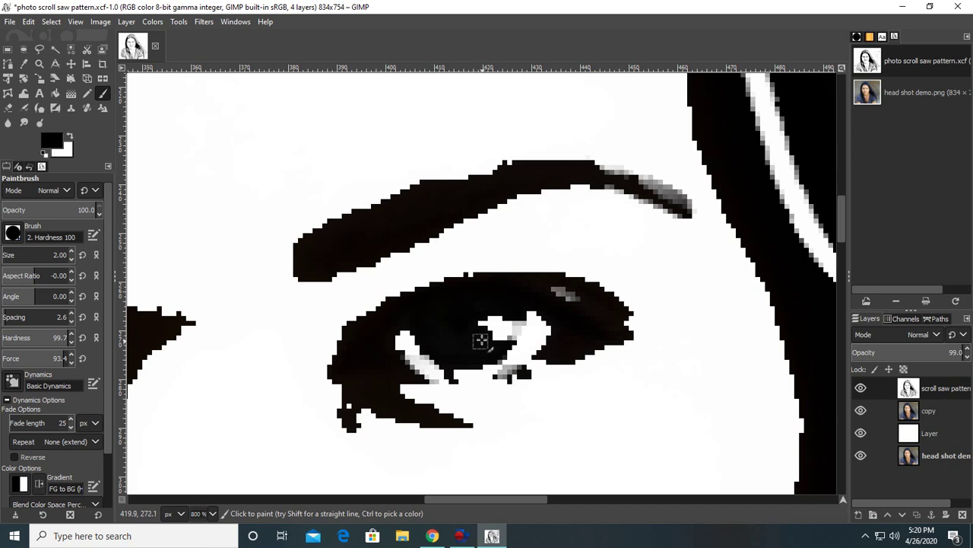
{"action": "mouse_move", "coordinate": [570, 299]}
{"action": "left_mouse_down"}
{"action": "mouse_move", "coordinate": [581, 295]}
{"action": "mouse_move", "coordinate": [552, 293]}
{"action": "left_mouse_up"}
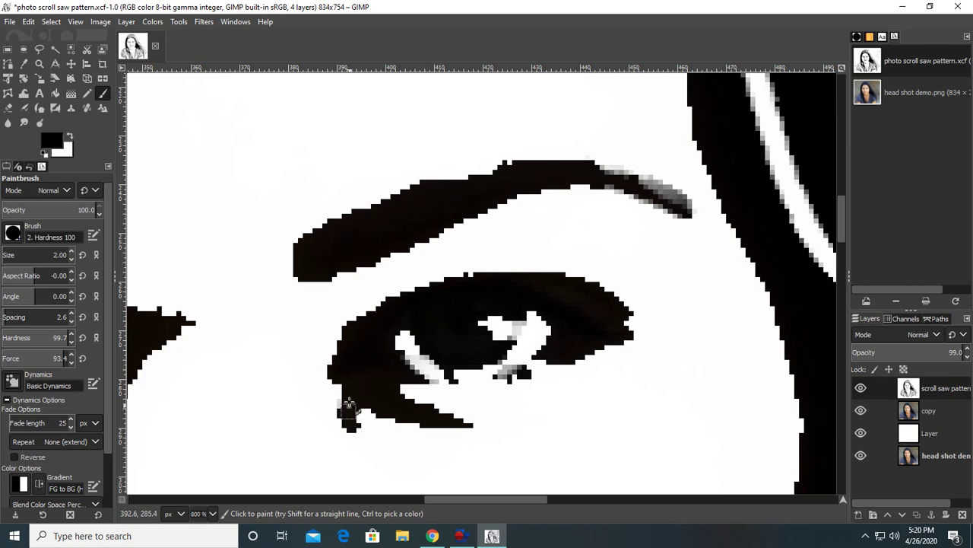
- Lower the pattern layer's opacity to 0 and trace the cheek crease from beside the right-hand nostril down towards the mouth in black
{"action": "left_click_drag", "start_coordinate": [842, 216], "coordinate": [835, 282]}
{"action": "left_click_drag", "start_coordinate": [472, 498], "coordinate": [430, 494]}
{"action": "scroll", "coordinate": [408, 432], "scroll_direction": "up", "scroll_amount": 3}
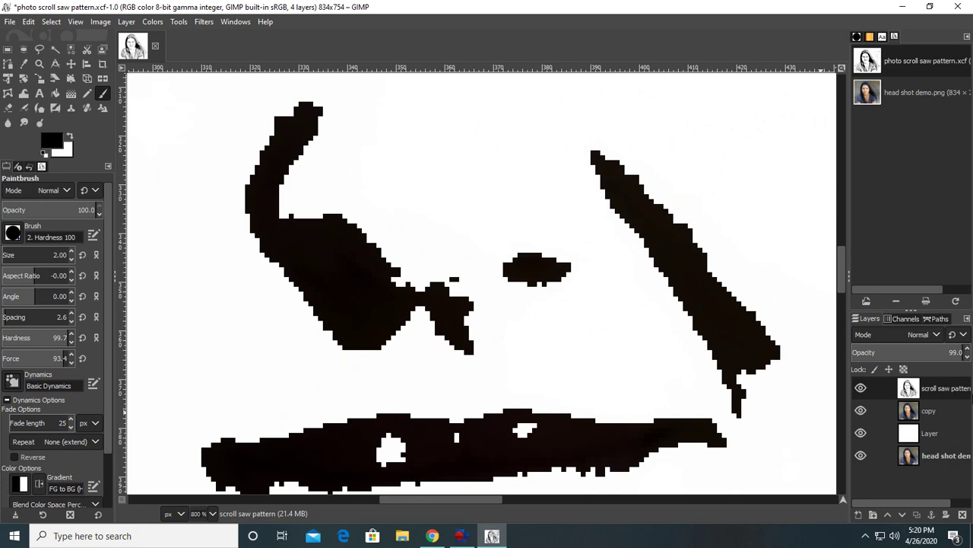
{"action": "left_click", "coordinate": [968, 348]}
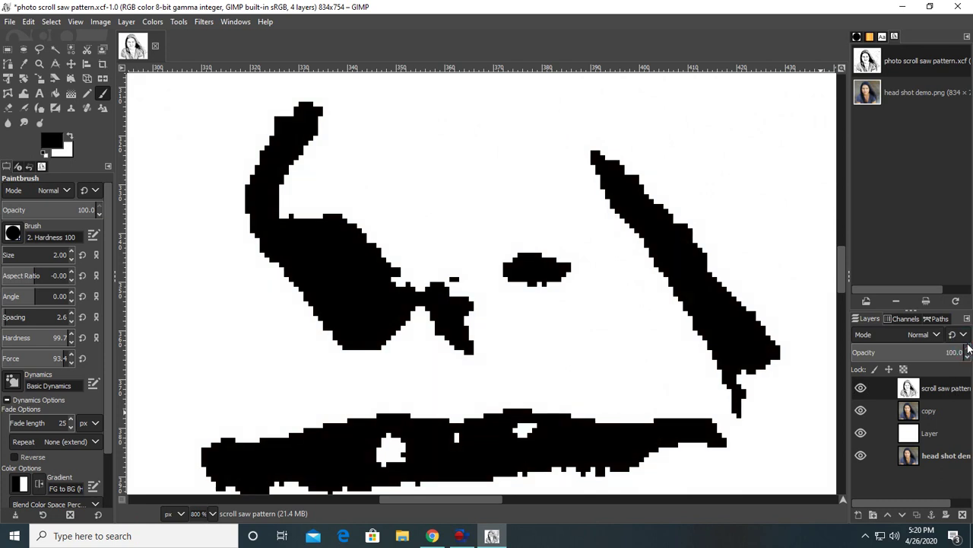
{"action": "left_click", "coordinate": [967, 357]}
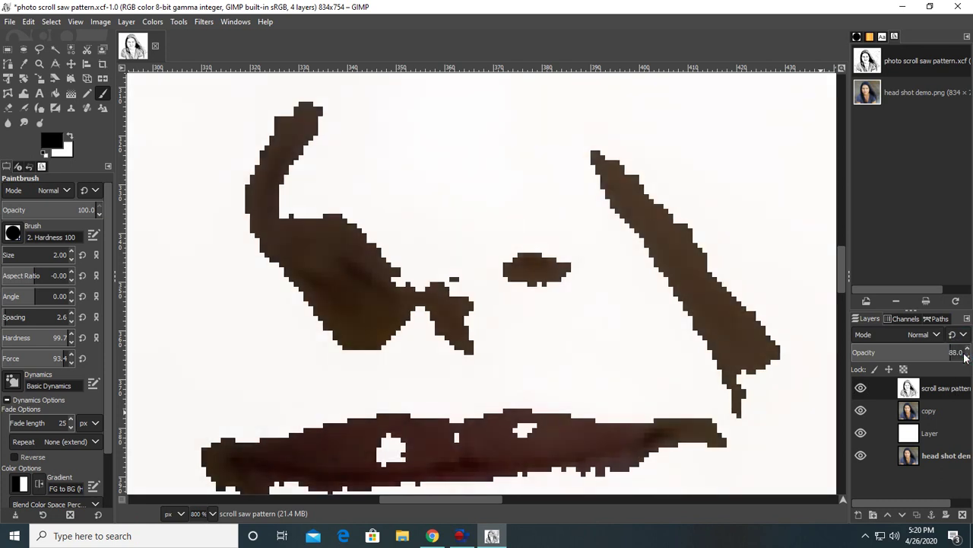
{"action": "left_click_drag", "start_coordinate": [966, 357], "coordinate": [960, 368]}
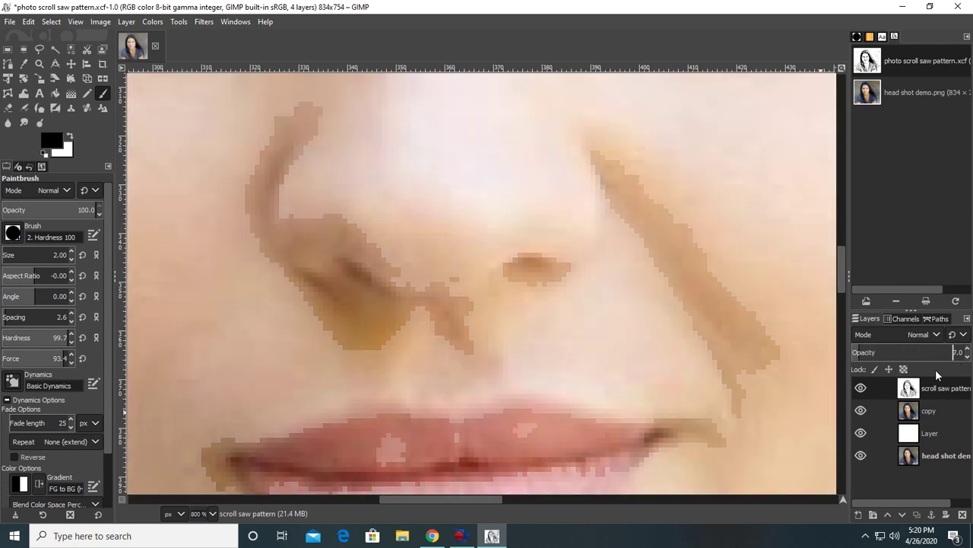
{"action": "left_click_drag", "start_coordinate": [966, 361], "coordinate": [965, 361]}
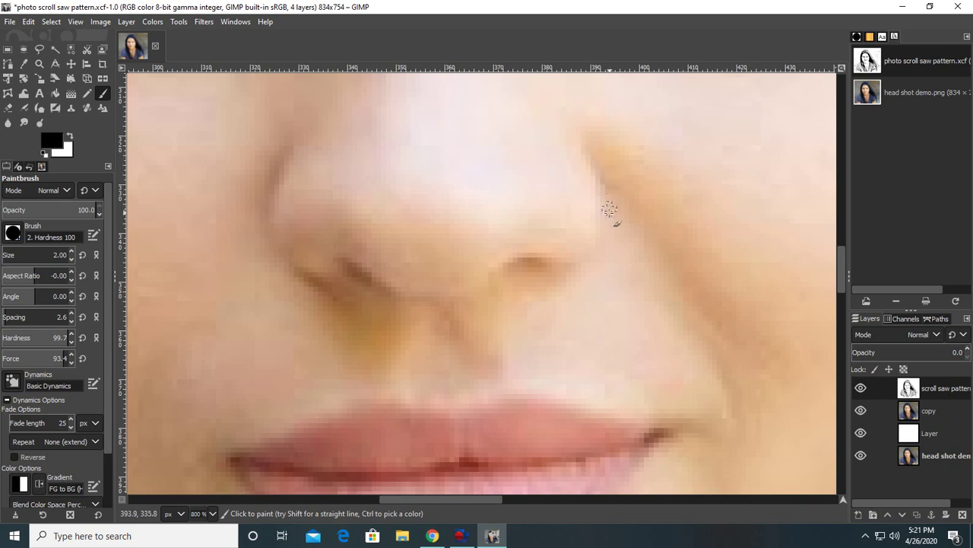
{"action": "left_click", "coordinate": [693, 327]}
{"action": "scroll", "coordinate": [518, 434], "scroll_direction": "down", "scroll_amount": 2}
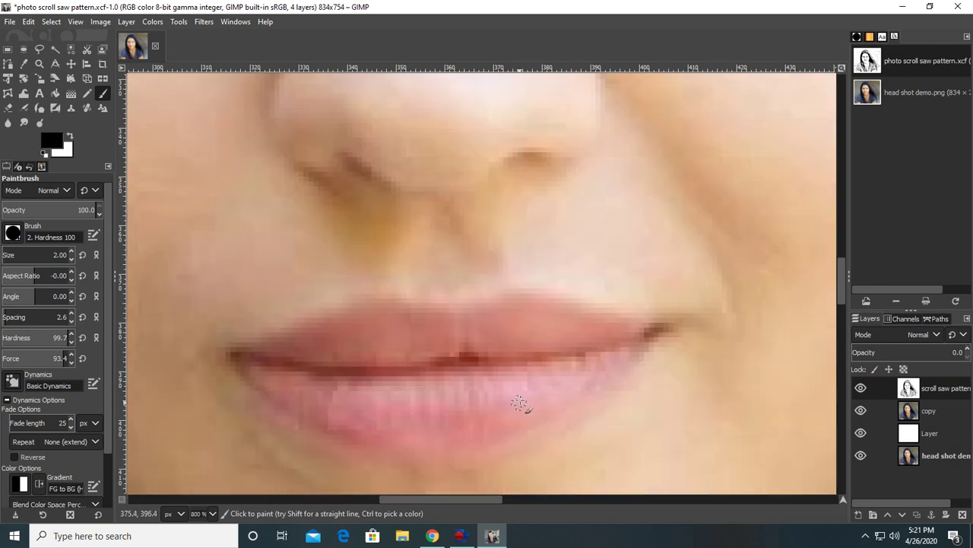
- Set the pattern layer's opacity to 31 and fill the white spots inside the upper lip with black
{"action": "left_click", "coordinate": [967, 347]}
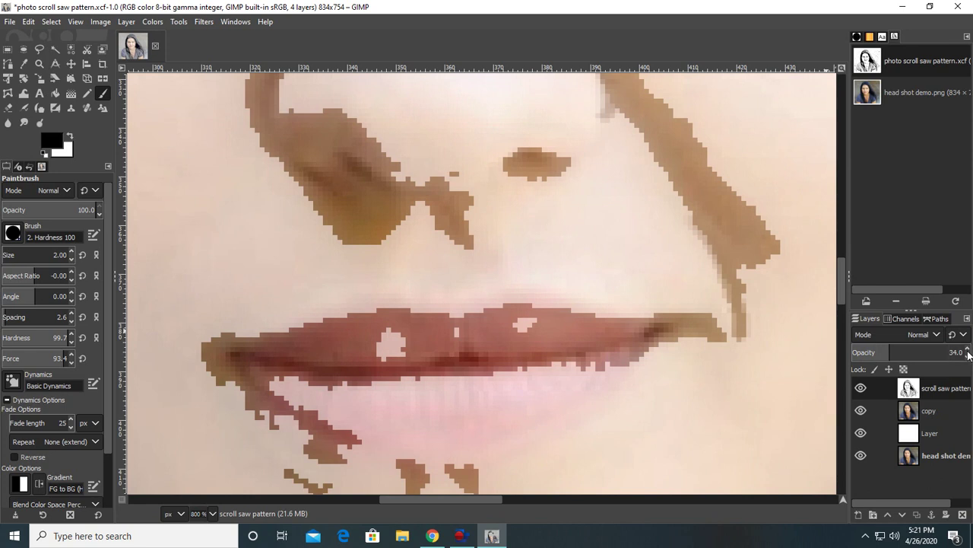
{"action": "scroll", "coordinate": [968, 357], "scroll_direction": "down", "scroll_amount": 3}
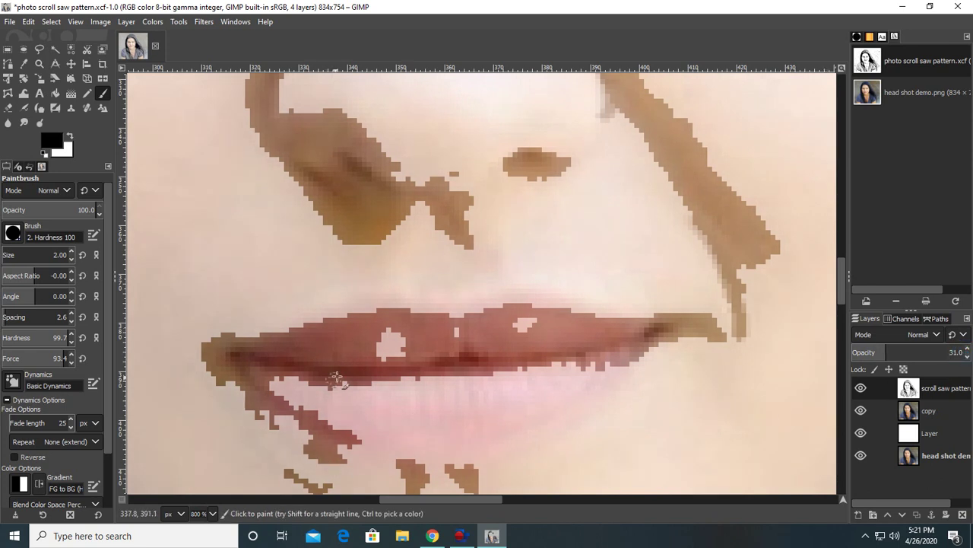
{"action": "mouse_move", "coordinate": [378, 346]}
{"action": "left_mouse_down"}
{"action": "mouse_move", "coordinate": [441, 337]}
{"action": "mouse_move", "coordinate": [389, 335]}
{"action": "mouse_move", "coordinate": [393, 346]}
{"action": "mouse_move", "coordinate": [354, 351]}
{"action": "left_mouse_up"}
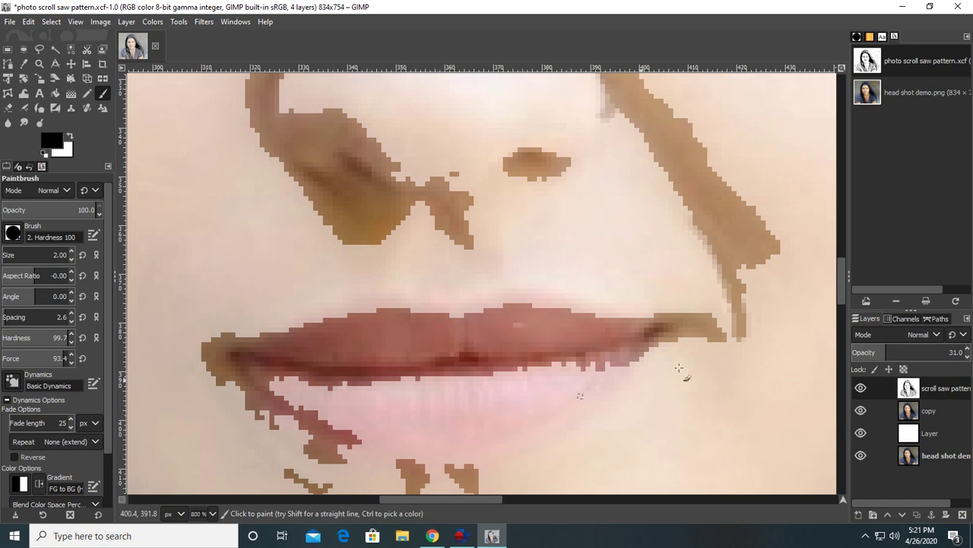
- Lower the pattern layer's opacity to 4 and paint the lower lip's lower edge and mouth corners black, leaving the central highlight unpainted
{"action": "left_click", "coordinate": [969, 356]}
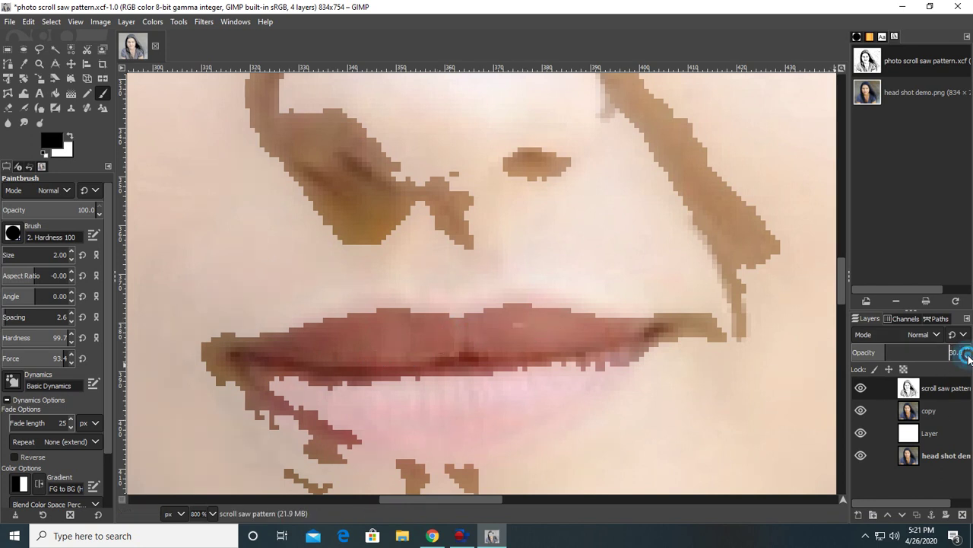
{"action": "left_click", "coordinate": [969, 355]}
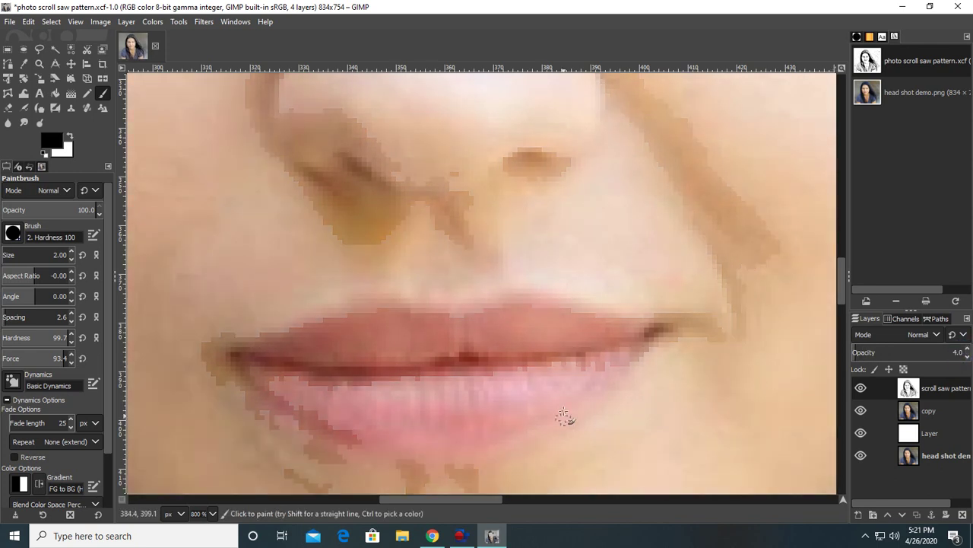
{"action": "left_click", "coordinate": [616, 373]}
{"action": "mouse_move", "coordinate": [593, 389]}
{"action": "left_mouse_down"}
{"action": "mouse_move", "coordinate": [467, 458]}
{"action": "mouse_move", "coordinate": [344, 440]}
{"action": "left_mouse_up"}
{"action": "mouse_move", "coordinate": [515, 419]}
{"action": "left_mouse_down"}
{"action": "mouse_move", "coordinate": [443, 438]}
{"action": "mouse_move", "coordinate": [369, 430]}
{"action": "left_mouse_up"}
{"action": "mouse_move", "coordinate": [434, 434]}
{"action": "left_mouse_down"}
{"action": "mouse_move", "coordinate": [443, 439]}
{"action": "mouse_move", "coordinate": [372, 445]}
{"action": "mouse_move", "coordinate": [480, 423]}
{"action": "mouse_move", "coordinate": [393, 427]}
{"action": "mouse_move", "coordinate": [321, 414]}
{"action": "left_mouse_up"}
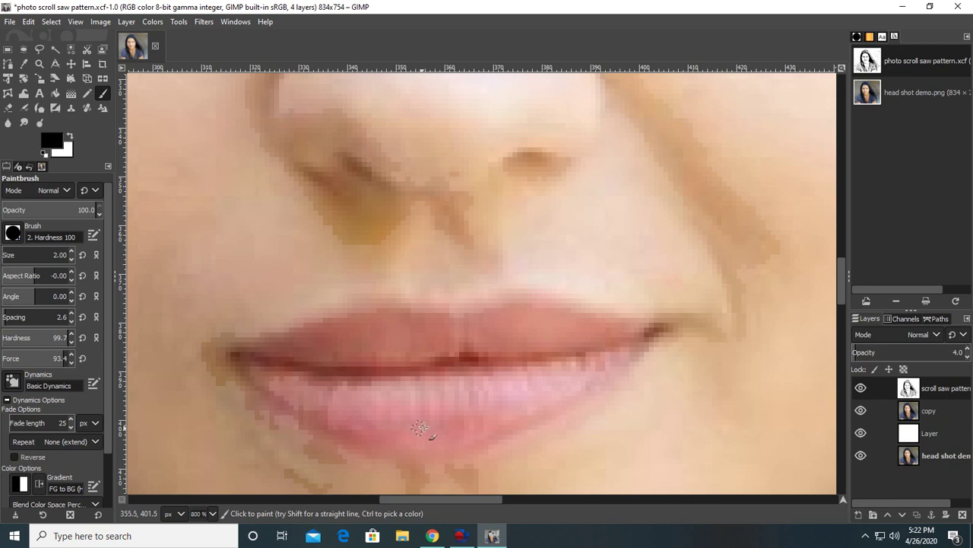
{"action": "mouse_move", "coordinate": [495, 413]}
{"action": "left_mouse_down"}
{"action": "mouse_move", "coordinate": [521, 406]}
{"action": "mouse_move", "coordinate": [515, 419]}
{"action": "mouse_move", "coordinate": [451, 441]}
{"action": "mouse_move", "coordinate": [383, 433]}
{"action": "mouse_move", "coordinate": [276, 382]}
{"action": "mouse_move", "coordinate": [318, 403]}
{"action": "mouse_move", "coordinate": [281, 397]}
{"action": "mouse_move", "coordinate": [320, 392]}
{"action": "mouse_move", "coordinate": [303, 383]}
{"action": "left_mouse_up"}
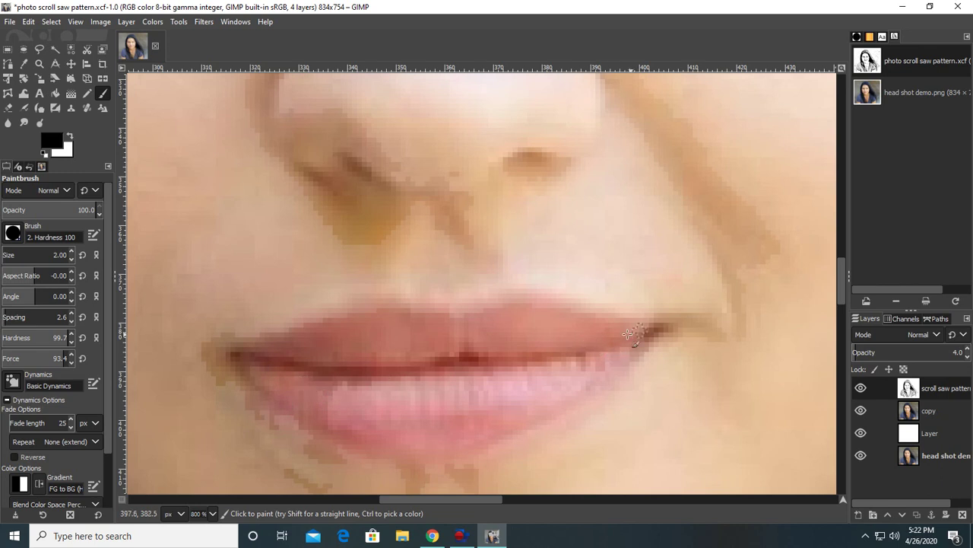
{"action": "mouse_move", "coordinate": [667, 318]}
{"action": "left_mouse_down"}
{"action": "mouse_move", "coordinate": [713, 329]}
{"action": "mouse_move", "coordinate": [673, 327]}
{"action": "left_mouse_up"}
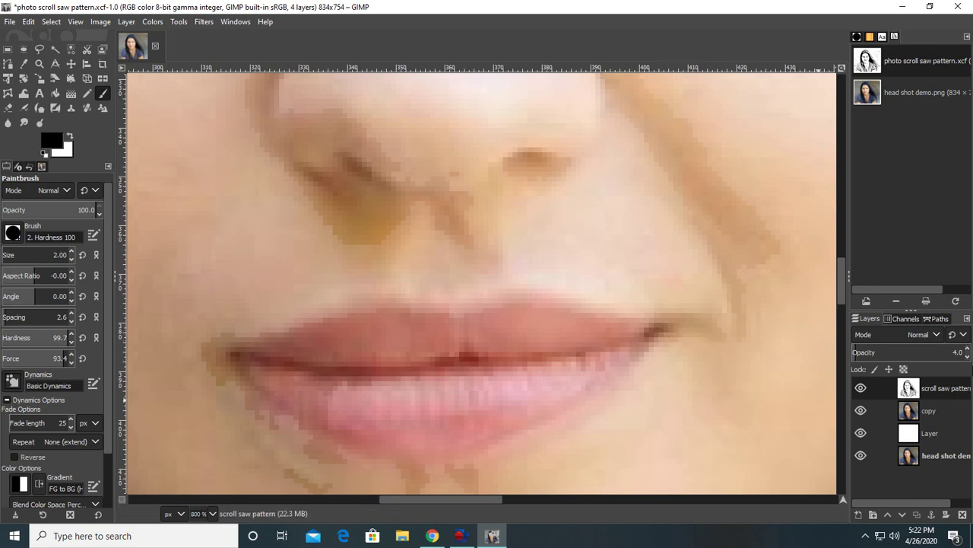
- Raise the pattern layer's opacity to 100 and cover the grey and white specks left in both lips with black
{"action": "left_click", "coordinate": [968, 356]}
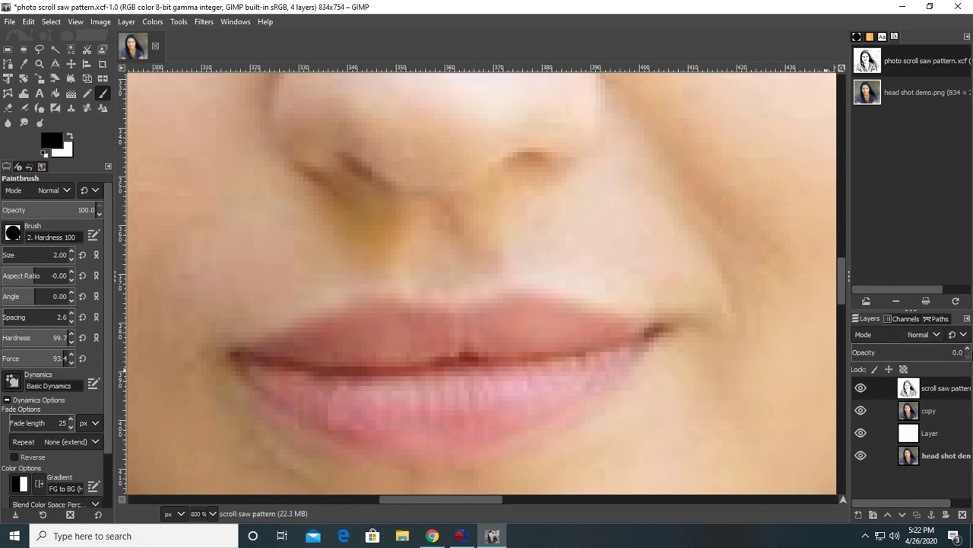
{"action": "left_click", "coordinate": [968, 350]}
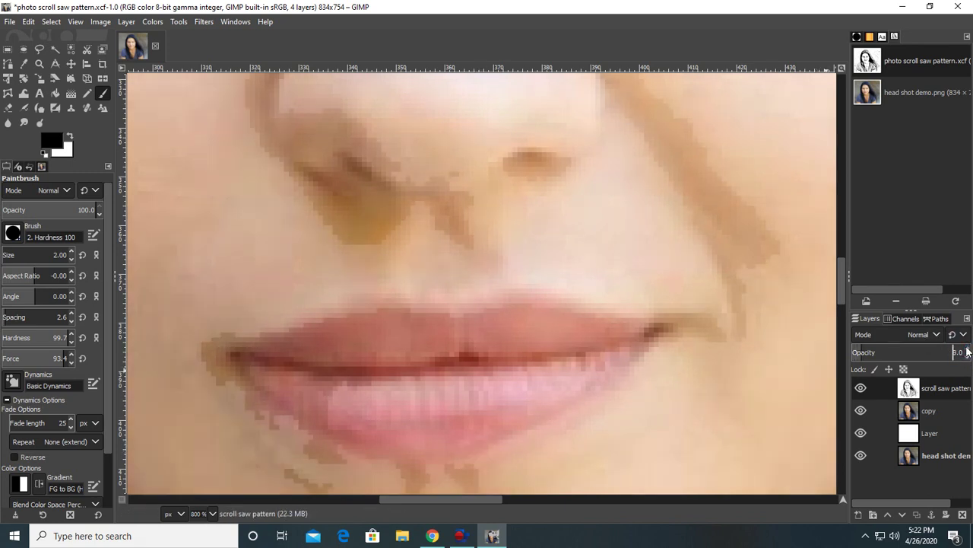
{"action": "left_click", "coordinate": [968, 350]}
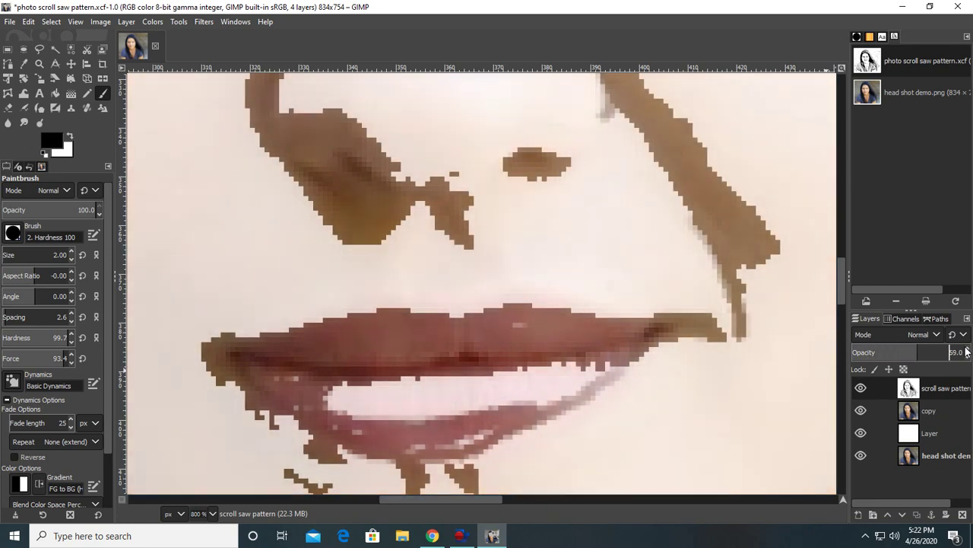
{"action": "left_click", "coordinate": [968, 350]}
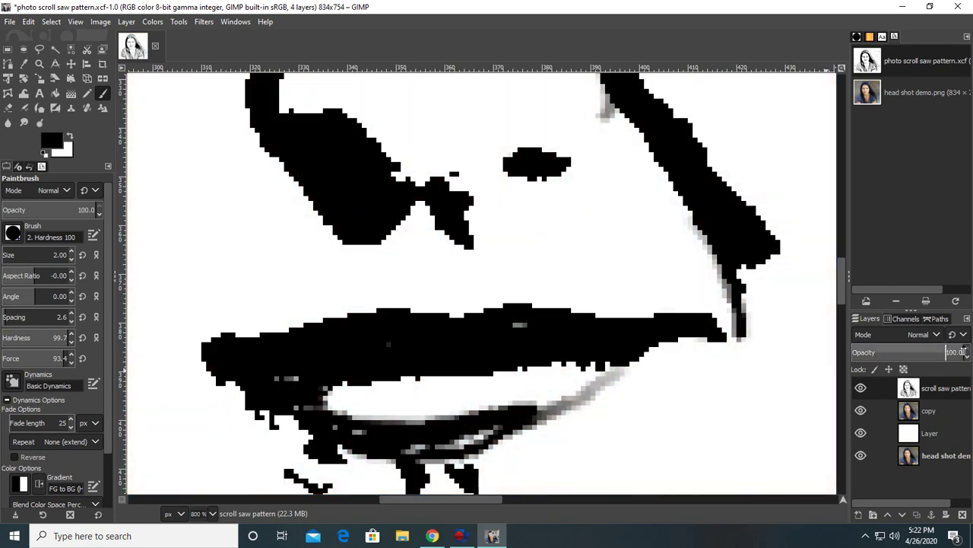
{"action": "mouse_move", "coordinate": [361, 433]}
{"action": "left_mouse_down"}
{"action": "mouse_move", "coordinate": [485, 433]}
{"action": "mouse_move", "coordinate": [419, 445]}
{"action": "mouse_move", "coordinate": [439, 445]}
{"action": "mouse_move", "coordinate": [493, 427]}
{"action": "mouse_move", "coordinate": [398, 449]}
{"action": "mouse_move", "coordinate": [436, 451]}
{"action": "mouse_move", "coordinate": [476, 441]}
{"action": "mouse_move", "coordinate": [335, 442]}
{"action": "left_mouse_up"}
{"action": "mouse_move", "coordinate": [282, 383]}
{"action": "left_mouse_down"}
{"action": "mouse_move", "coordinate": [265, 378]}
{"action": "mouse_move", "coordinate": [304, 377]}
{"action": "mouse_move", "coordinate": [292, 378]}
{"action": "left_mouse_up"}
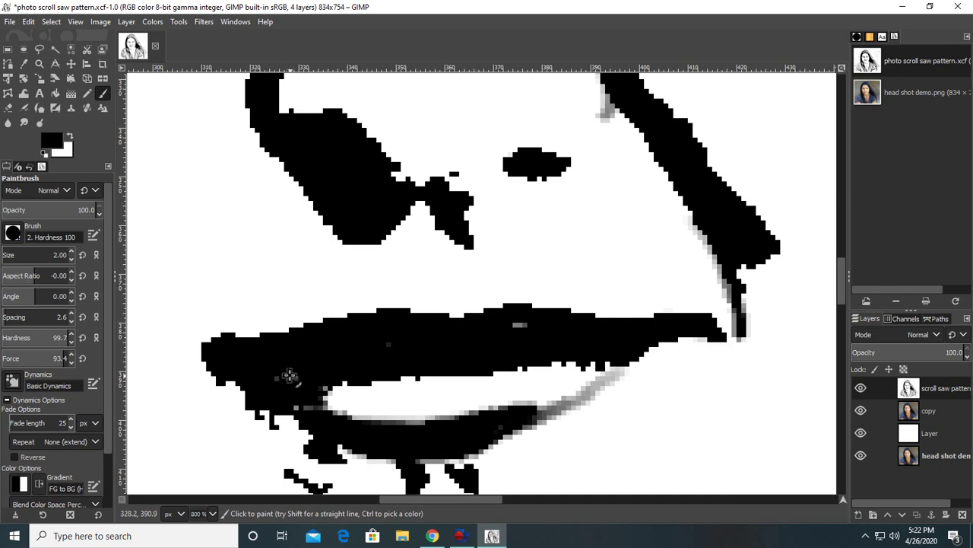
{"action": "mouse_move", "coordinate": [537, 328]}
{"action": "left_mouse_down"}
{"action": "mouse_move", "coordinate": [502, 328]}
{"action": "mouse_move", "coordinate": [528, 329]}
{"action": "mouse_move", "coordinate": [507, 333]}
{"action": "mouse_move", "coordinate": [523, 336]}
{"action": "left_mouse_up"}
- Dismiss the antivirus notification and inspect the whole pattern, including the hair, face, neck and shirt, for areas still needing cleanup
{"action": "scroll", "coordinate": [532, 292], "scroll_direction": "down", "scroll_amount": 8}
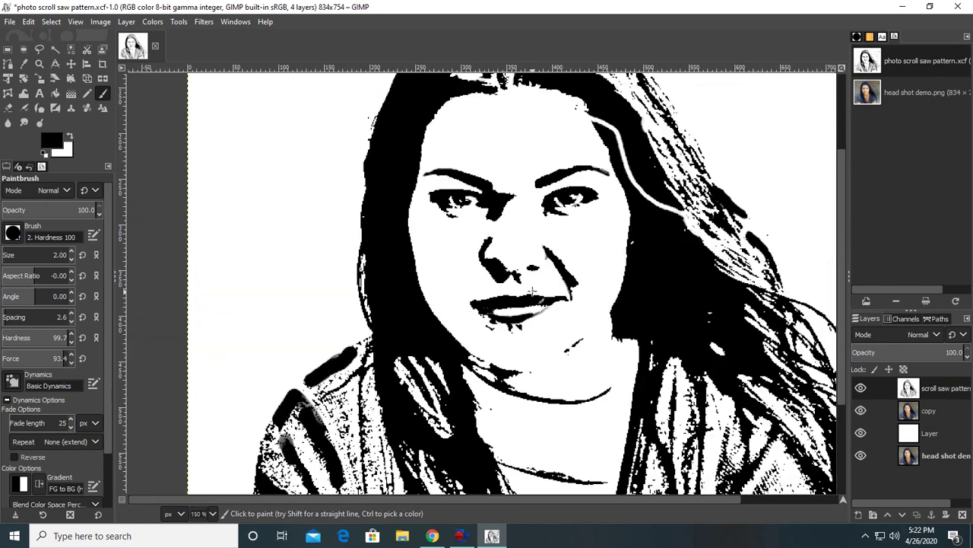
{"action": "scroll", "coordinate": [532, 291], "scroll_direction": "down", "scroll_amount": 2}
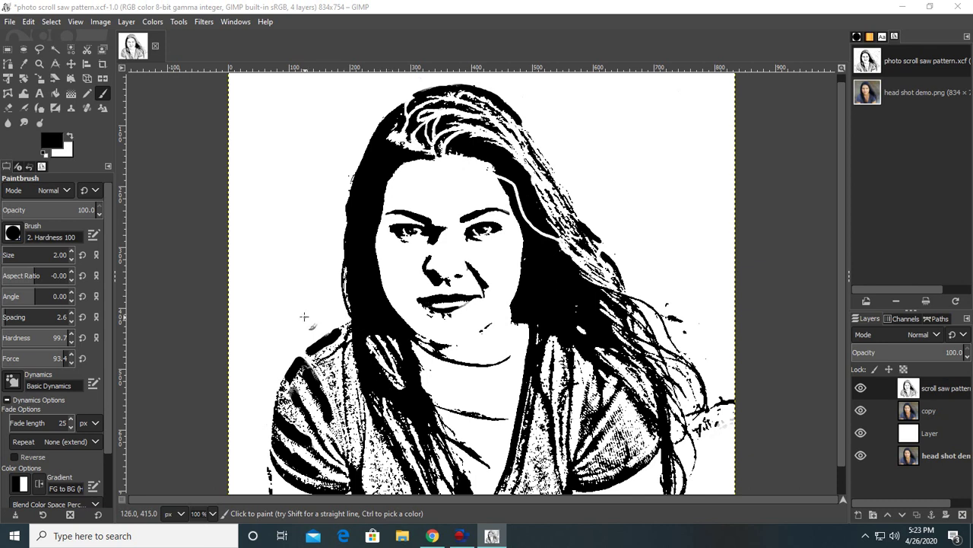
{"action": "scroll", "coordinate": [294, 281], "scroll_direction": "down", "scroll_amount": 1}
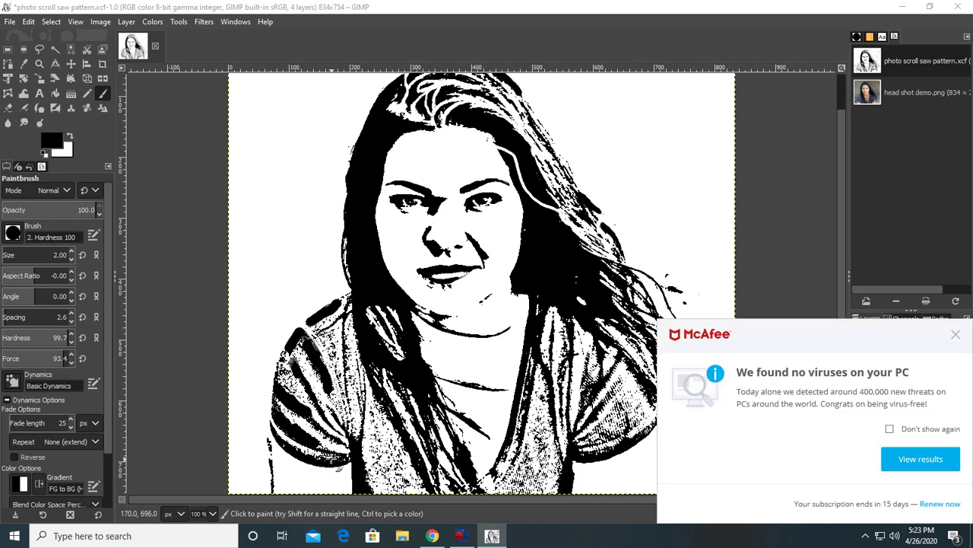
{"action": "left_click", "coordinate": [957, 338]}
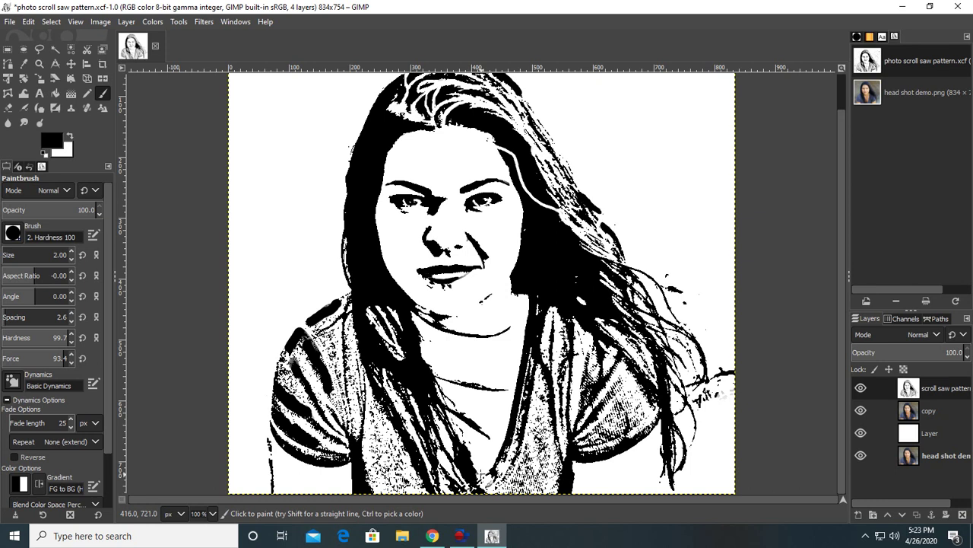
{"action": "scroll", "coordinate": [471, 289], "scroll_direction": "up", "scroll_amount": 3}
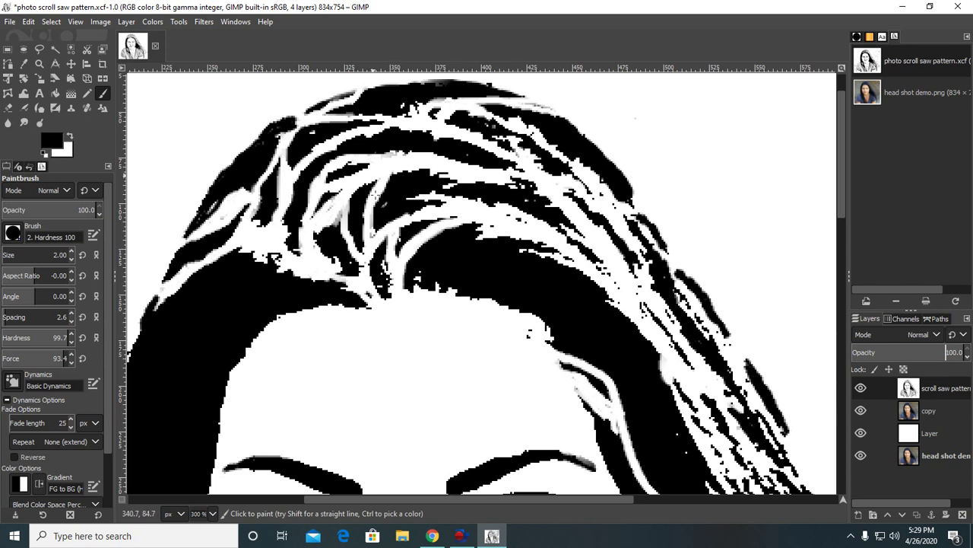
{"action": "scroll", "coordinate": [377, 373], "scroll_direction": "down", "scroll_amount": 5}
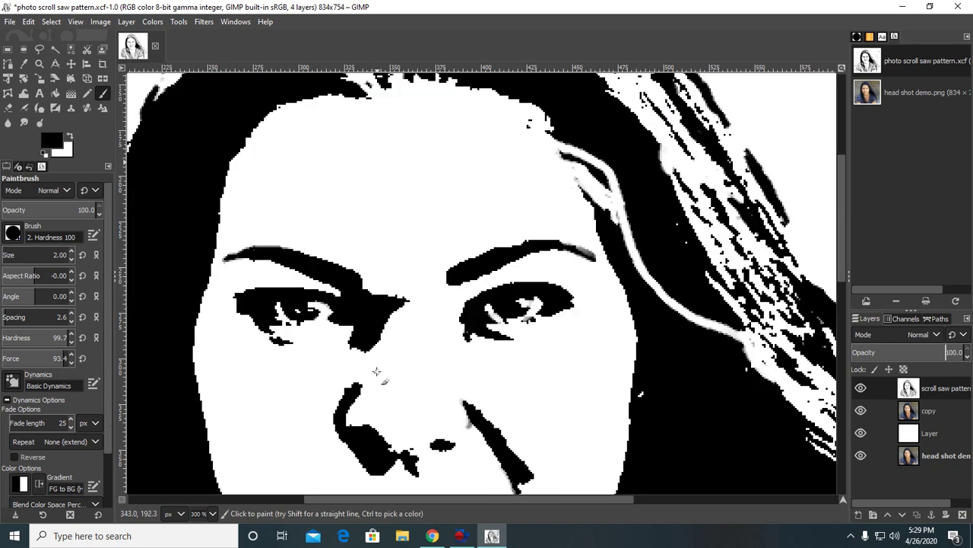
{"action": "scroll", "coordinate": [375, 370], "scroll_direction": "up", "scroll_amount": 3}
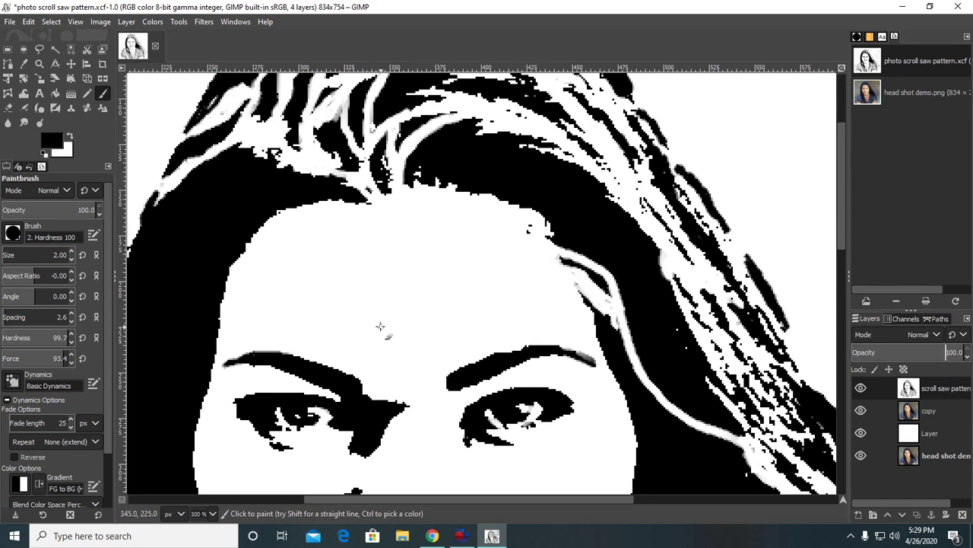
{"action": "scroll", "coordinate": [380, 327], "scroll_direction": "up", "scroll_amount": 3}
{"action": "scroll", "coordinate": [380, 325], "scroll_direction": "down", "scroll_amount": 5}
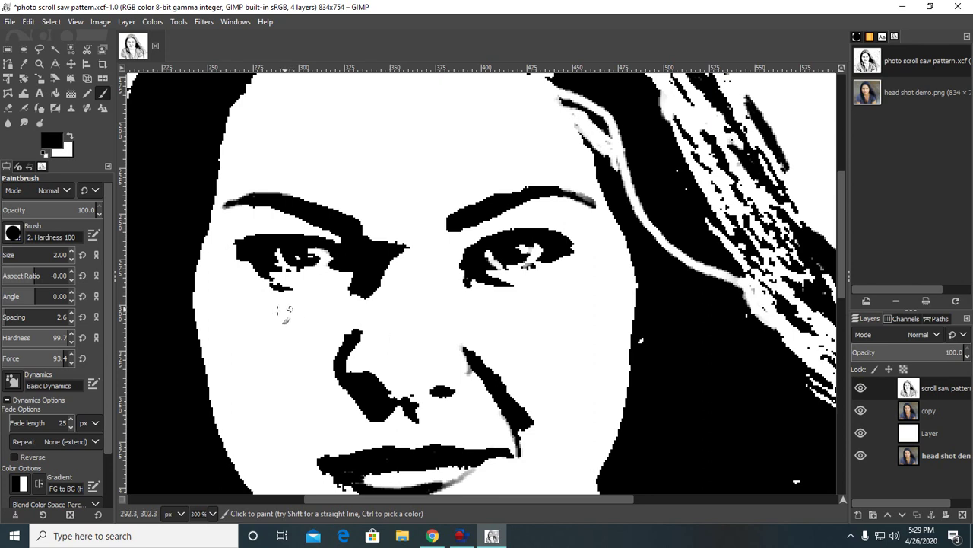
{"action": "scroll", "coordinate": [563, 353], "scroll_direction": "down", "scroll_amount": 5}
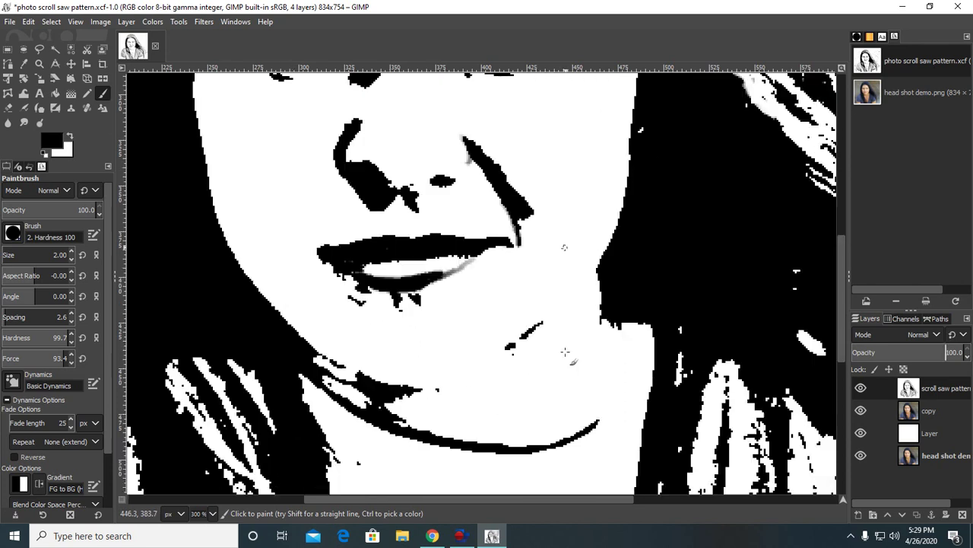
{"action": "scroll", "coordinate": [332, 399], "scroll_direction": "down", "scroll_amount": 1}
{"action": "scroll", "coordinate": [371, 385], "scroll_direction": "down", "scroll_amount": 3}
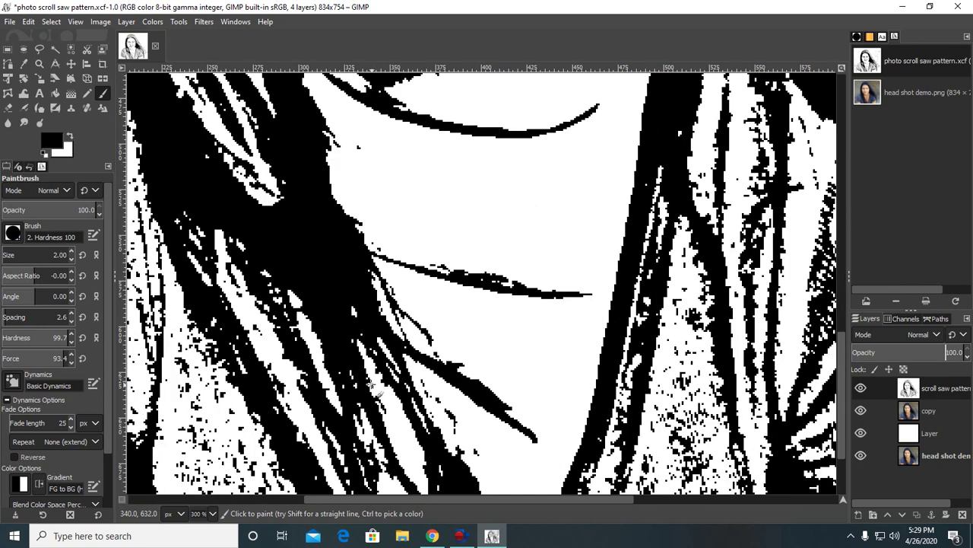
{"action": "scroll", "coordinate": [371, 385], "scroll_direction": "up", "scroll_amount": 3}
{"action": "scroll", "coordinate": [368, 382], "scroll_direction": "up", "scroll_amount": 3}
{"action": "scroll", "coordinate": [367, 382], "scroll_direction": "up", "scroll_amount": 4}
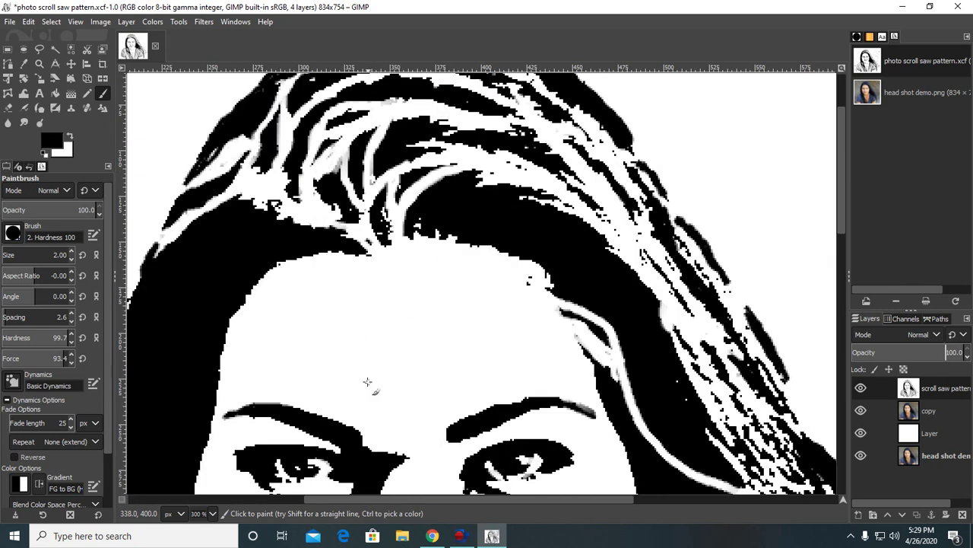
{"action": "scroll", "coordinate": [367, 382], "scroll_direction": "up", "scroll_amount": 3}
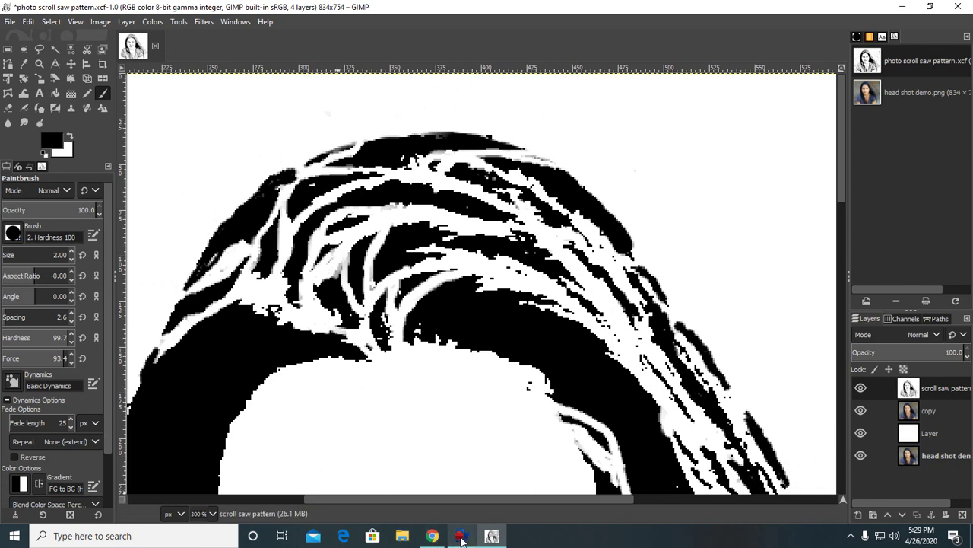
{"action": "mouse_move", "coordinate": [461, 539]}
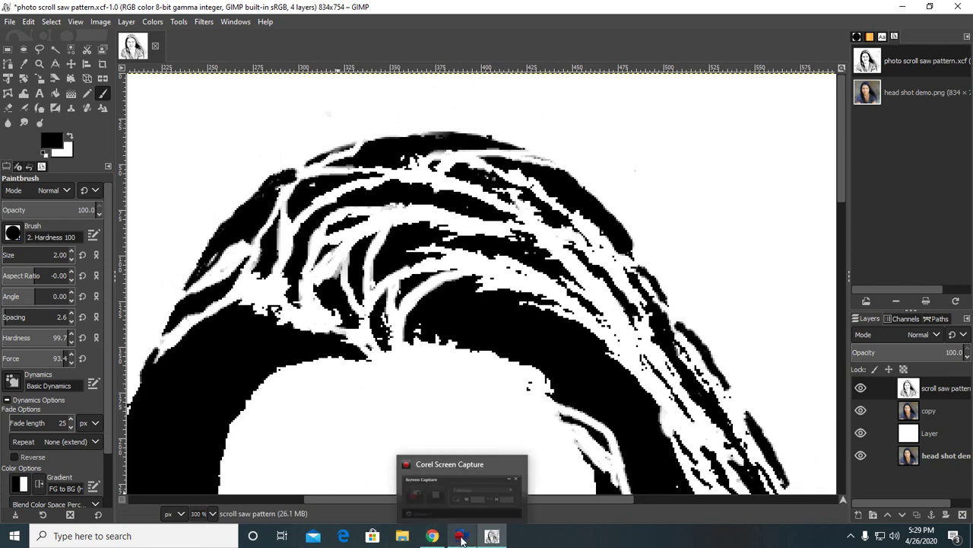